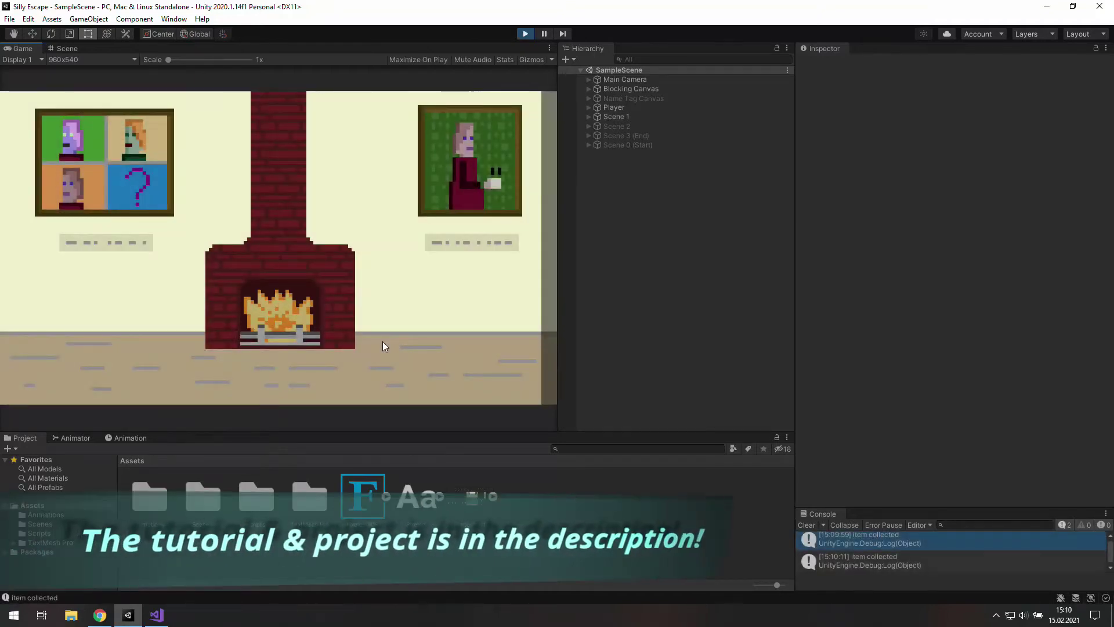
- Advance to the next room in the running game, then set the Item Image's source to UISprite
click(382, 341)
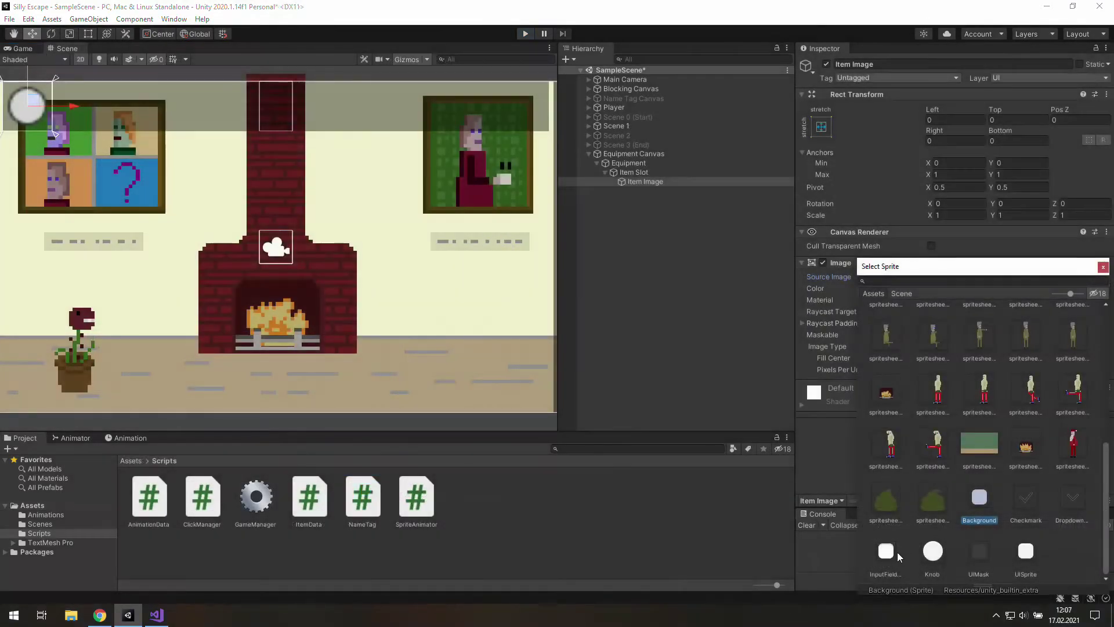
click(893, 554)
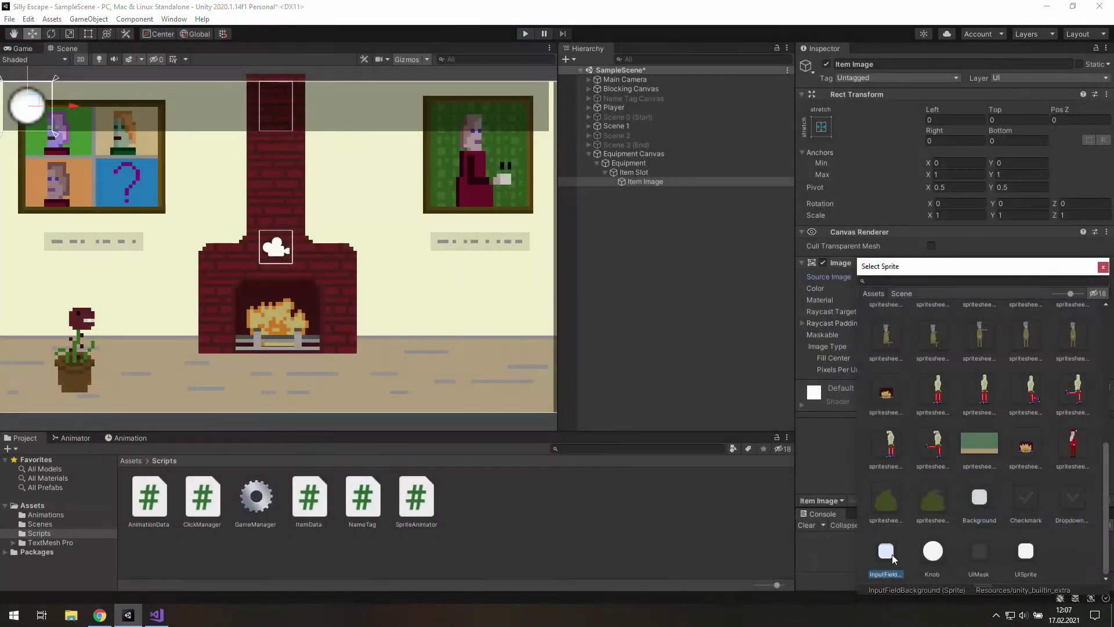
click(977, 553)
click(1026, 551)
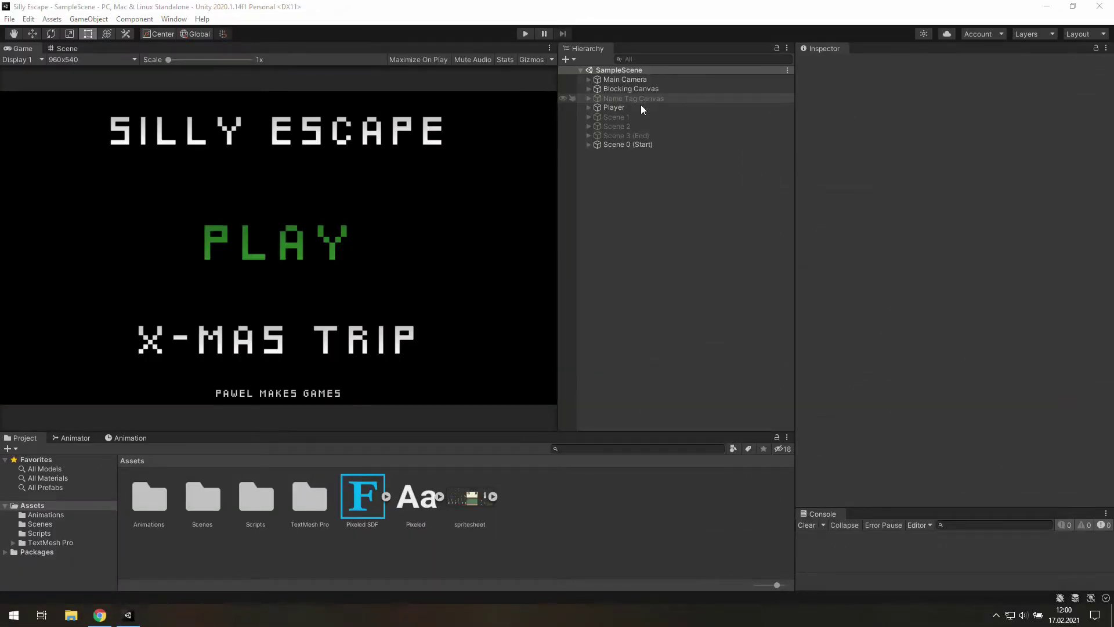
- Untick Scene 0 (Start)'s active checkbox and tick Scene 1's so the first room shows
click(652, 142)
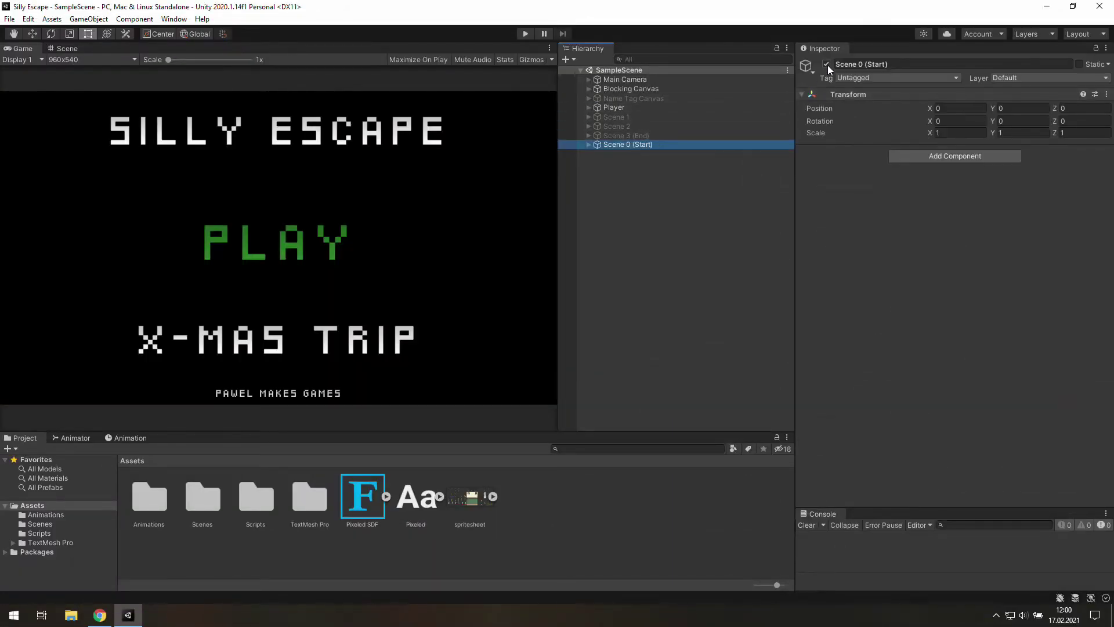
click(826, 64)
click(653, 118)
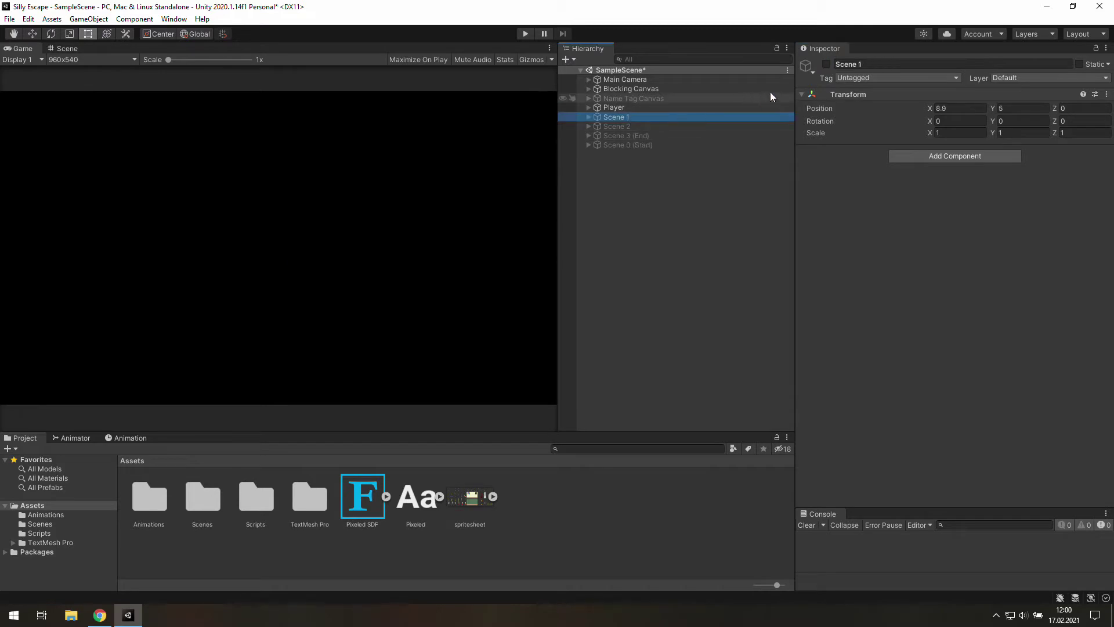
click(826, 65)
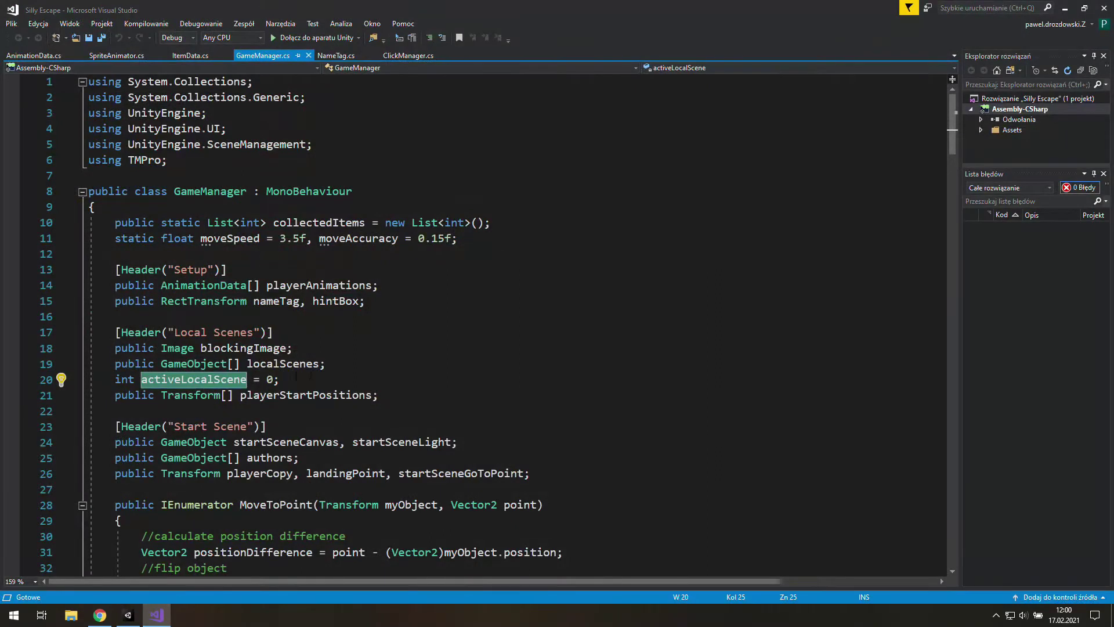
- Change activeLocalScene's initial value from 0 to 1 on line 20 of GameManager.cs and save
click(272, 378)
key(BackSpace)
text(1)
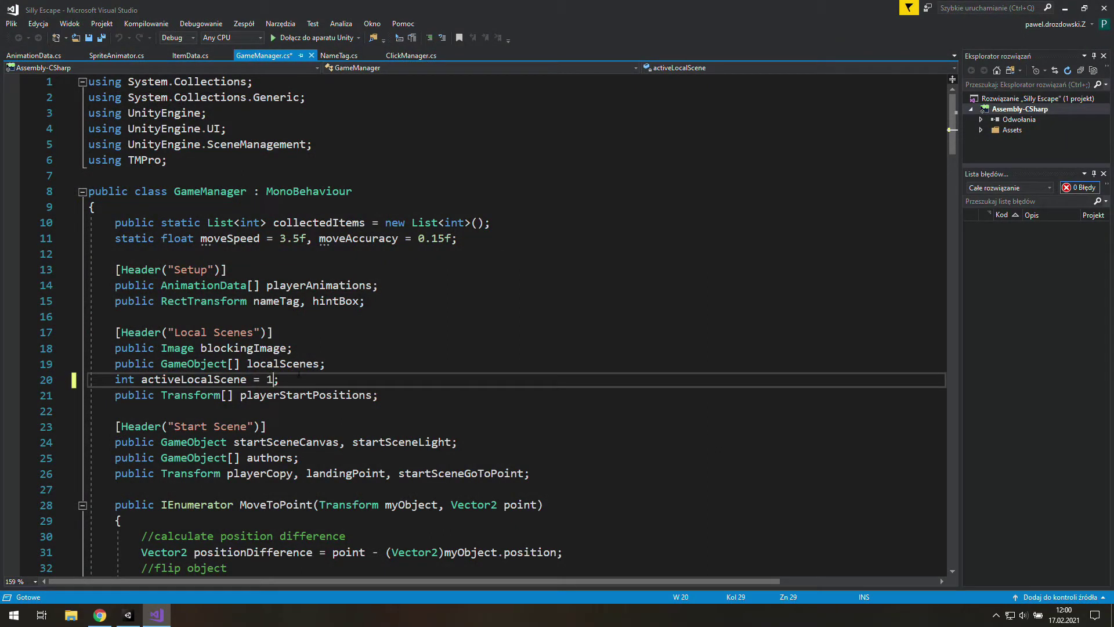
click(301, 378)
key(ctrl+s)
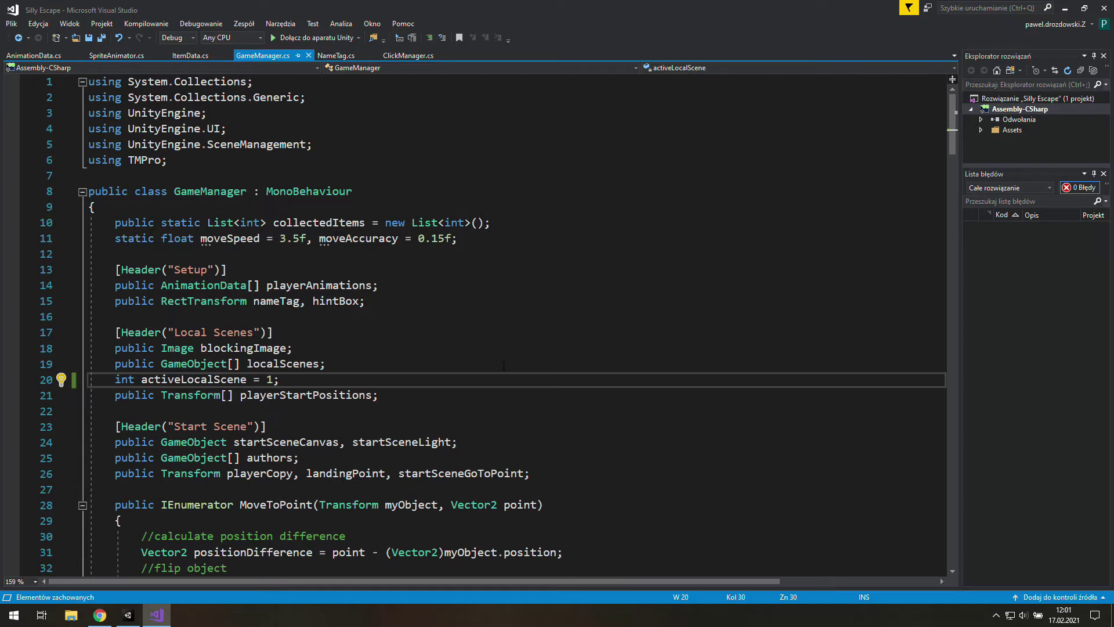
key(alt+Tab)
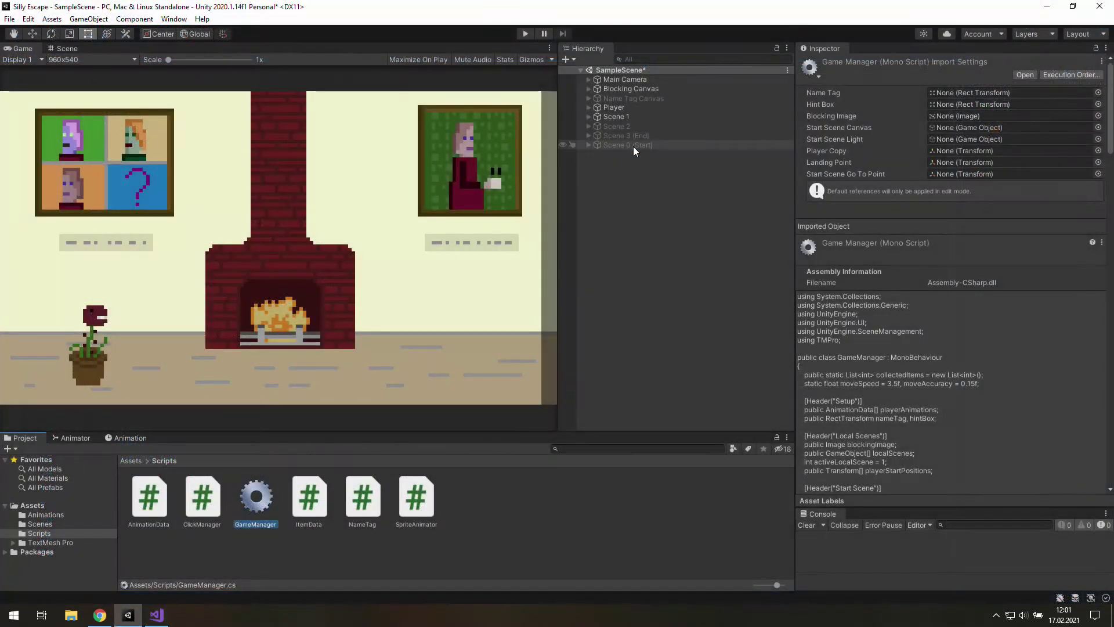
- Drag Scene 0 (Start) above Scene 1 in the Hierarchy, then reselect Scene 1
drag(616, 112, 616, 112)
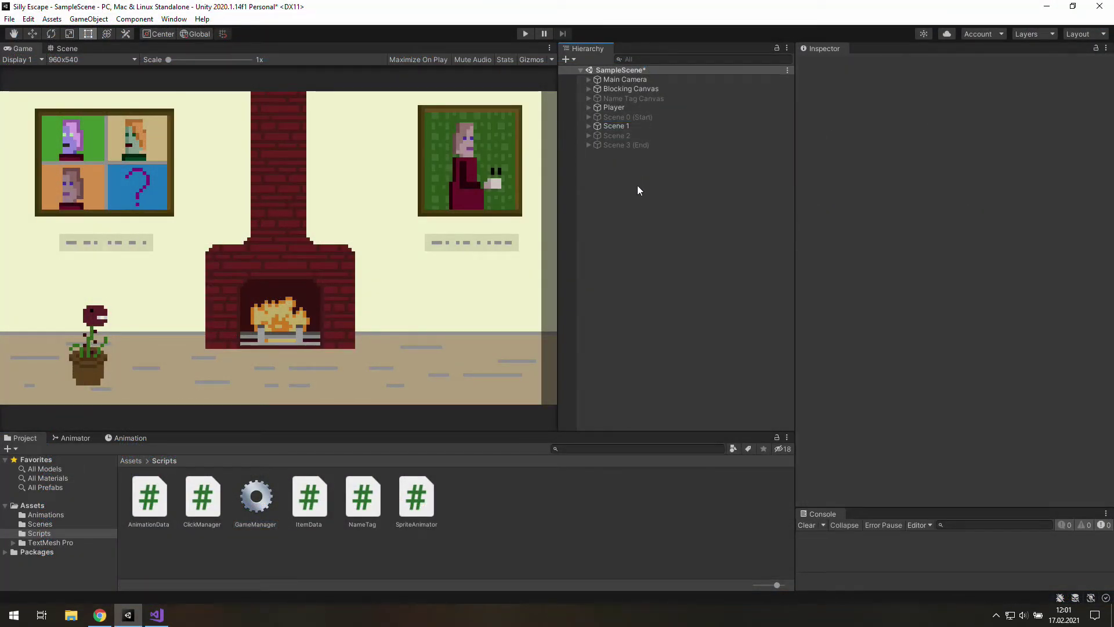
click(633, 126)
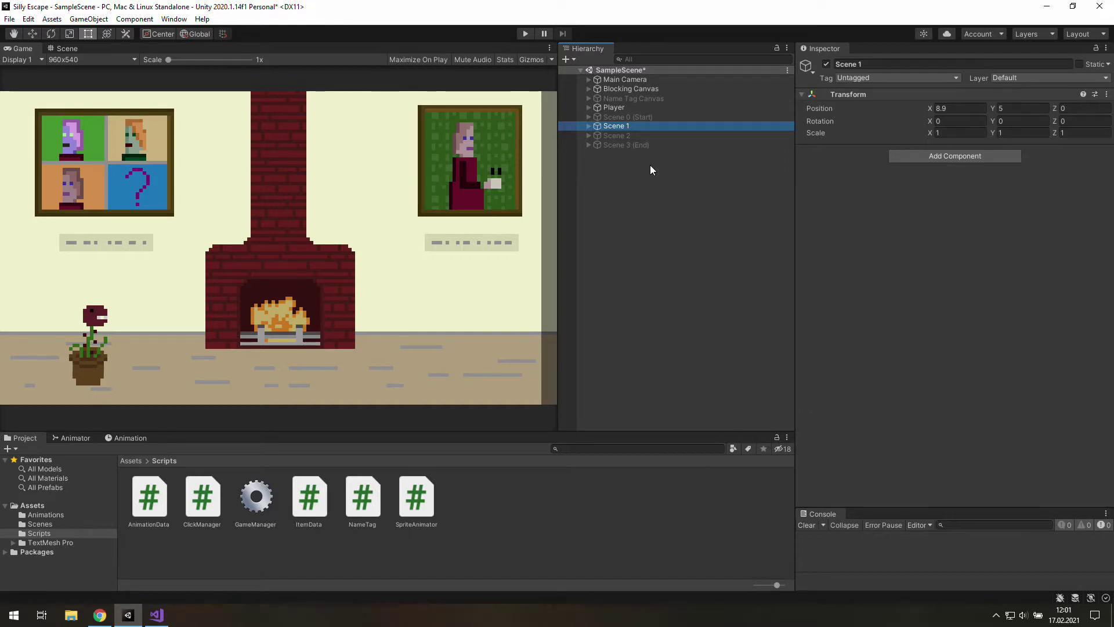
- Add a UI Canvas to the scene and prefix its name with 'Equipment'
right_click(650, 167)
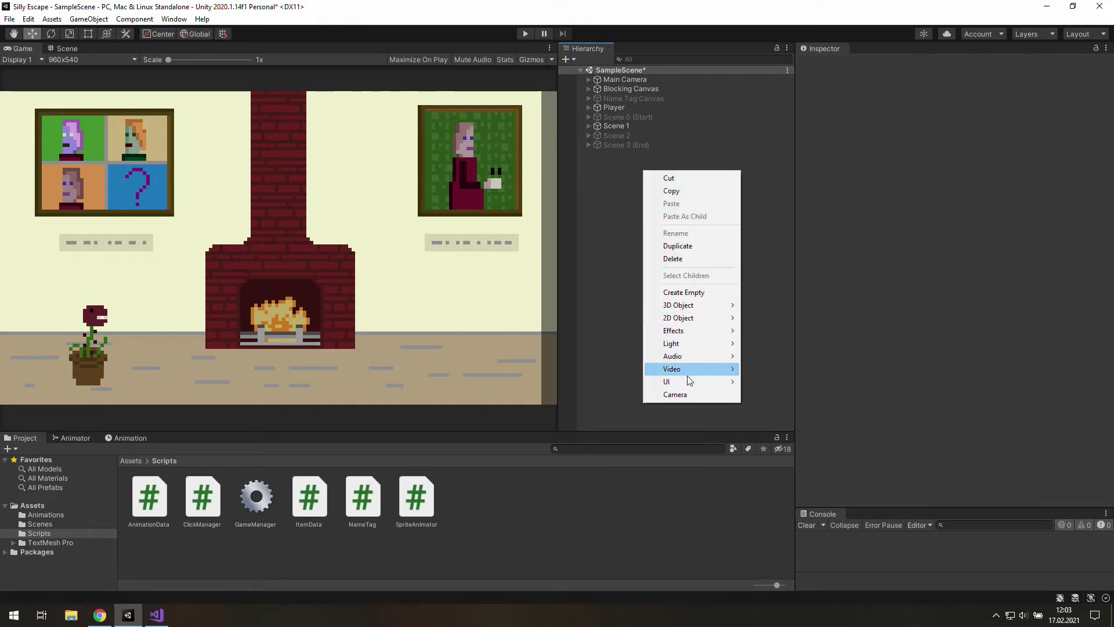
mouse_move(687, 381)
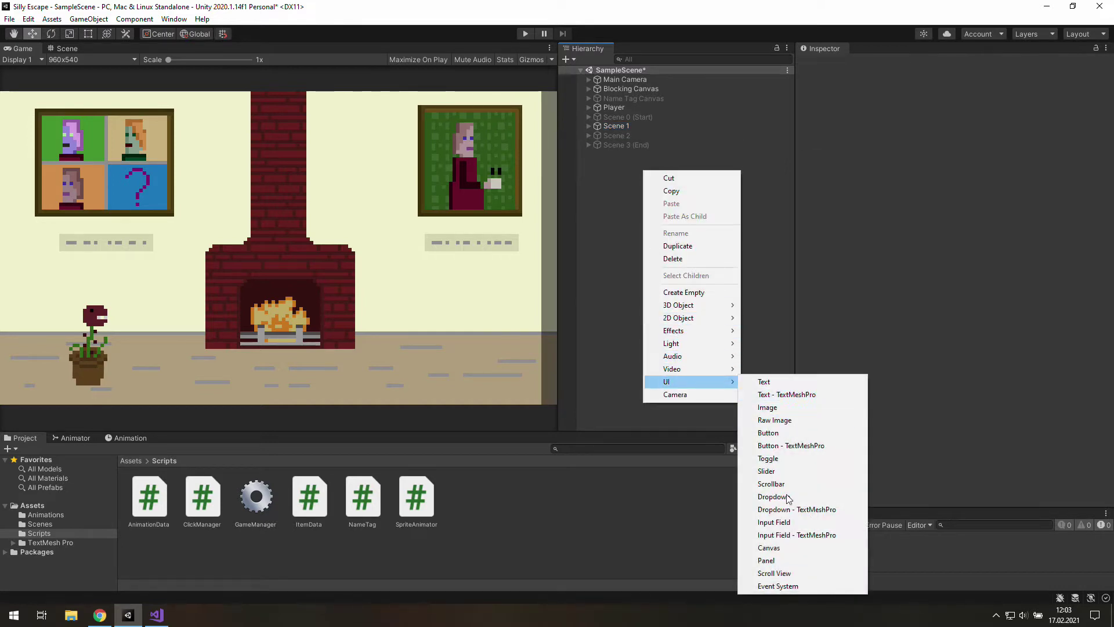
click(771, 548)
click(884, 62)
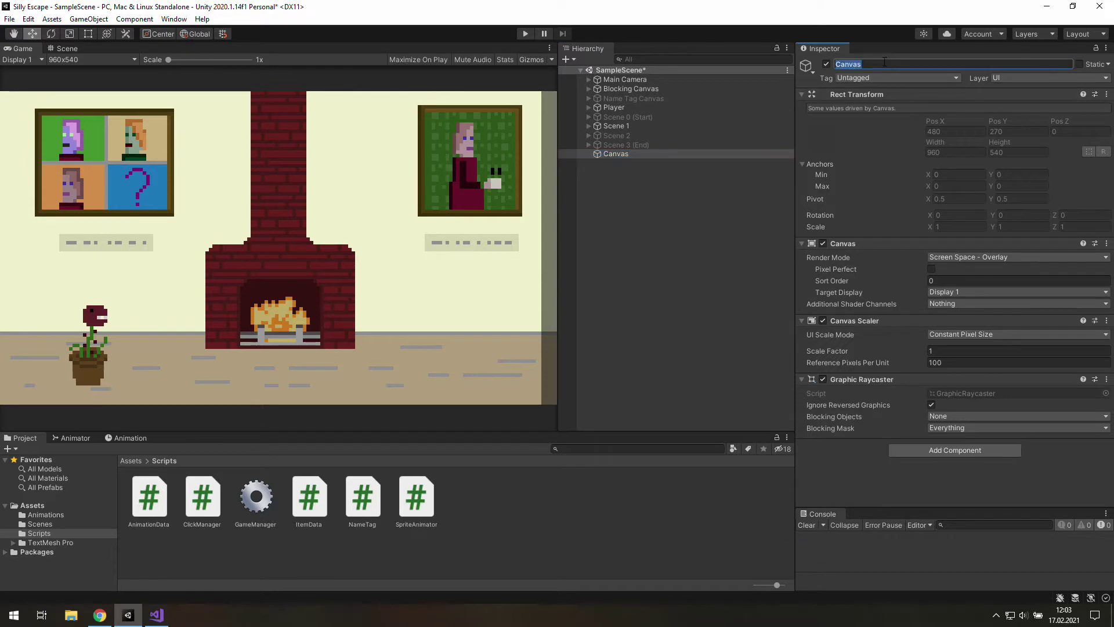
key(Home)
text(Equipment)
- Set the canvas Render Mode to World Space with Main Camera as its event camera
click(941, 258)
click(966, 296)
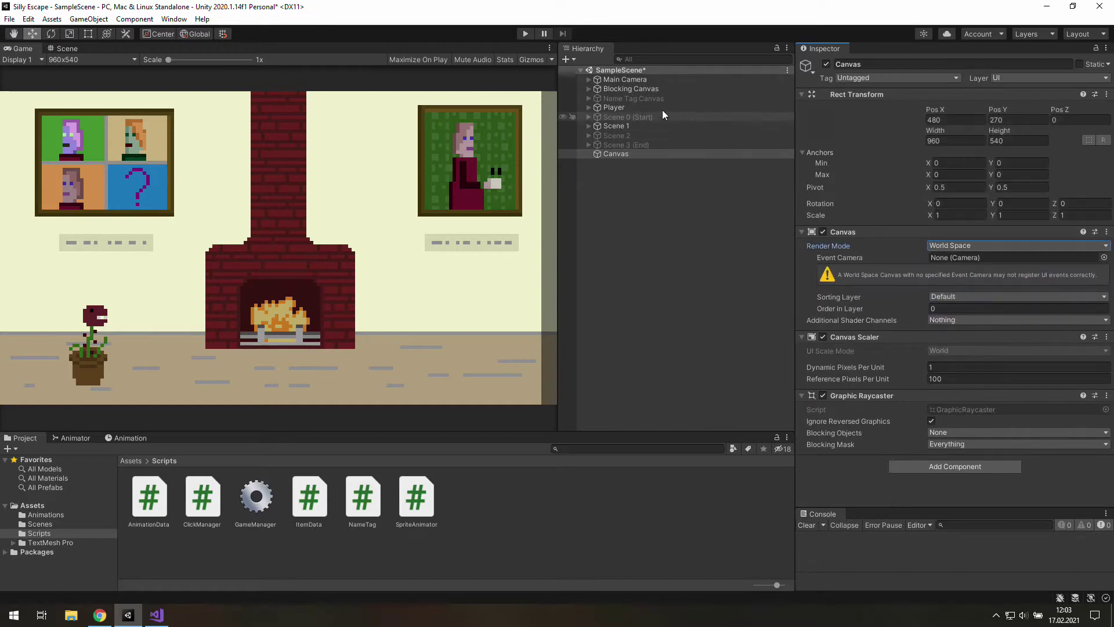
click(627, 79)
drag(626, 80, 1016, 258)
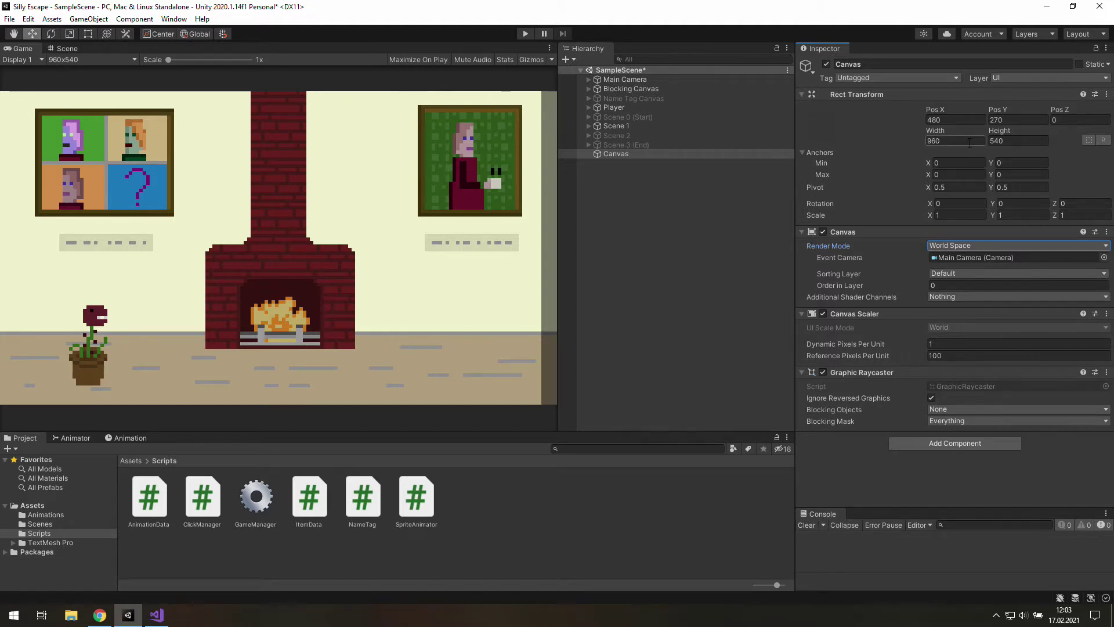
- Size the canvas to width 1, height 1.5 and place it at Pos X 8.9, Pos Y 5
click(970, 142)
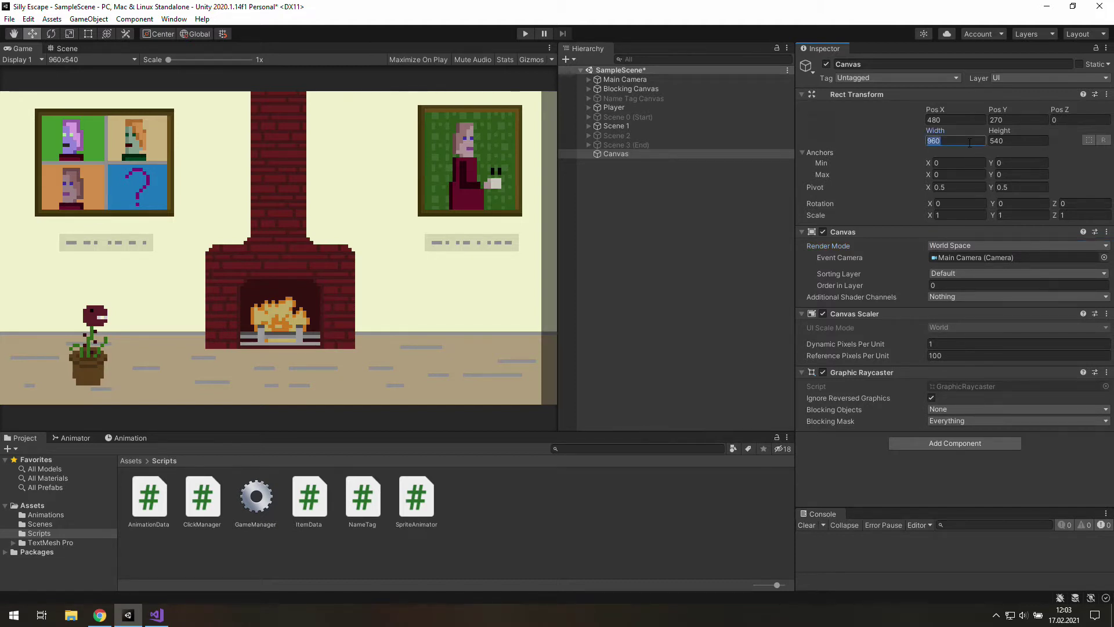
text(1)
click(1014, 141)
text(1.5)
click(975, 117)
text(8.9)
click(1015, 121)
text(5)
click(71, 49)
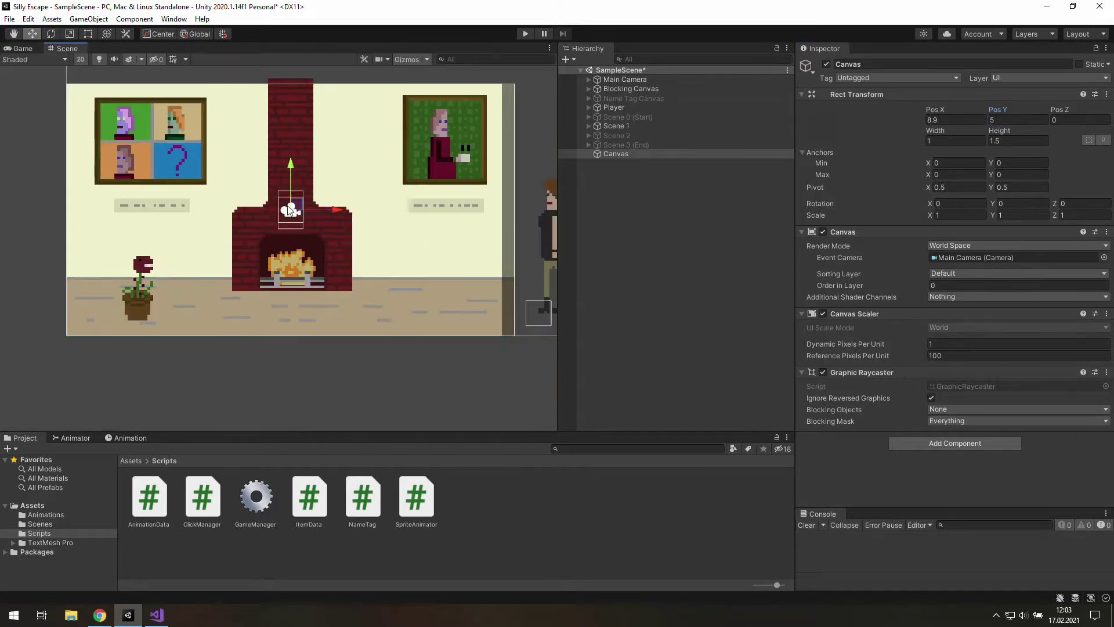
- Raise the canvas to Pos Y 9.25 near the chimney top, checking Main Camera's position
drag(291, 166, 291, 60)
scroll(286, 84, up, 8)
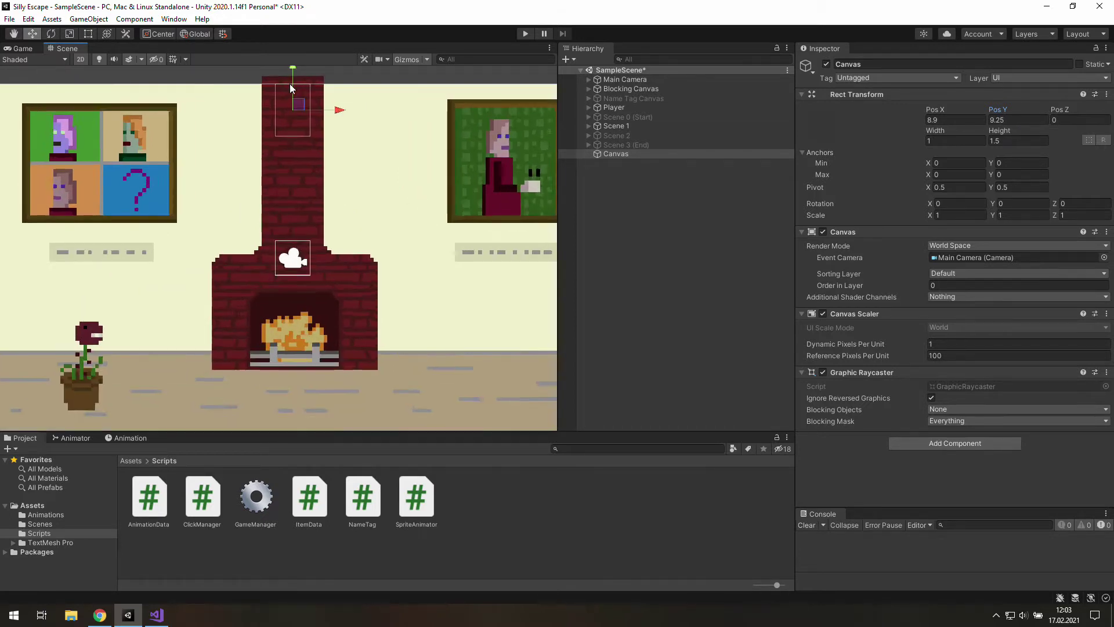
scroll(298, 85, down, 6)
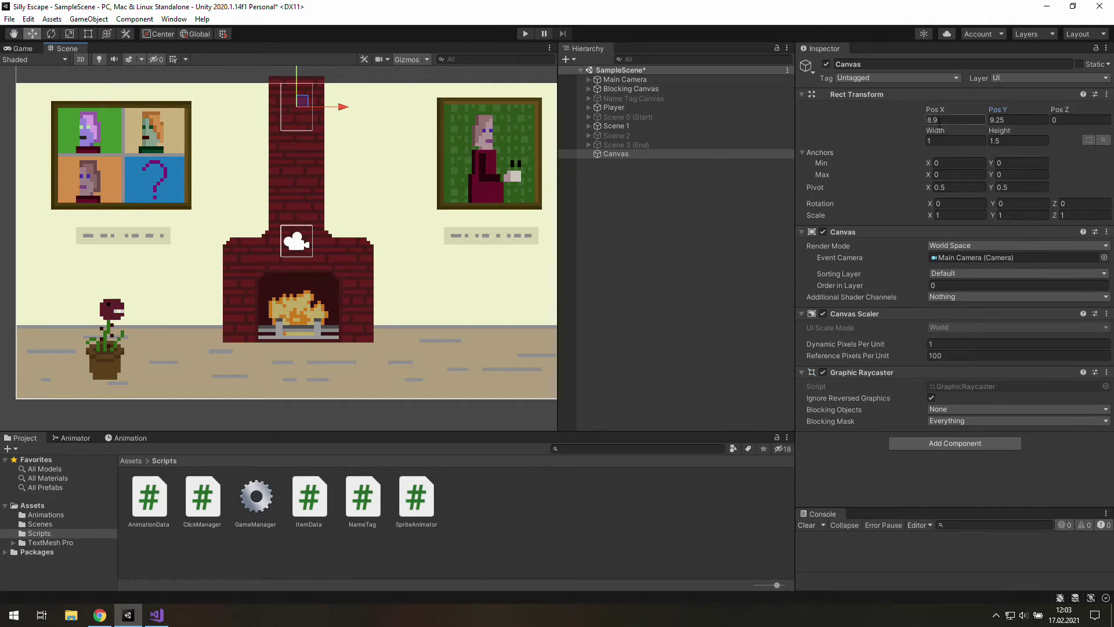
click(634, 79)
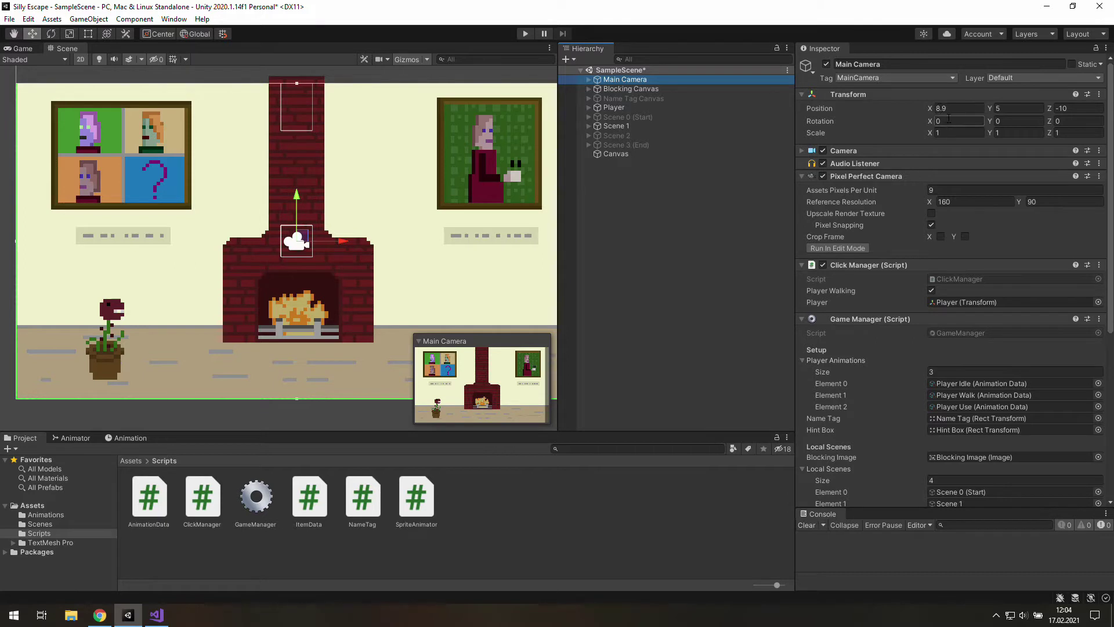
click(661, 155)
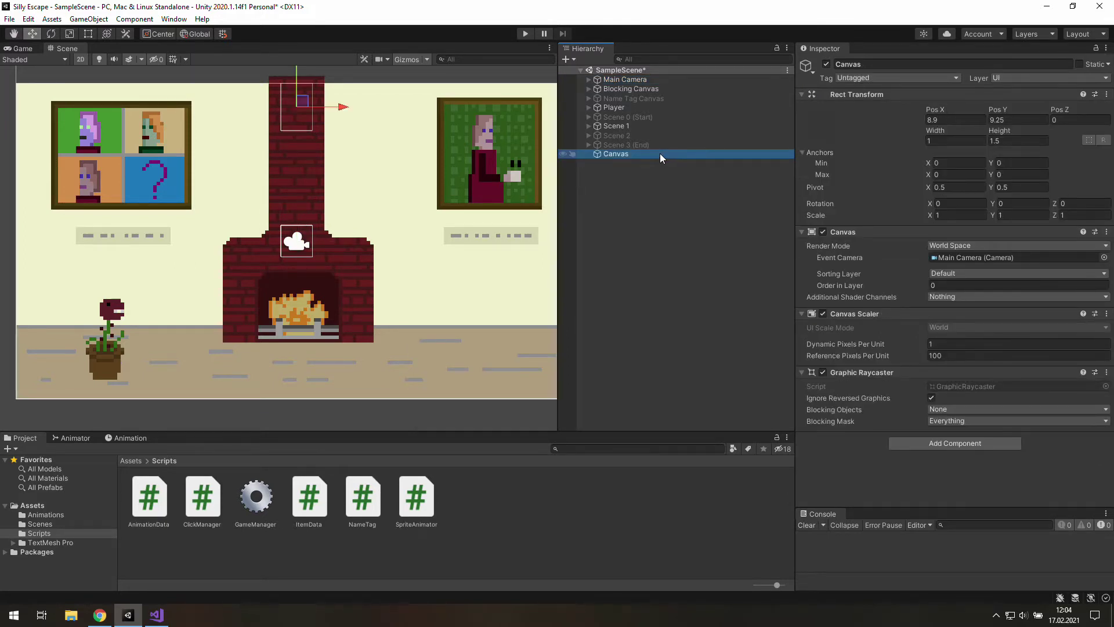
- Rename the canvas to 'Equipment Canvas'
click(866, 64)
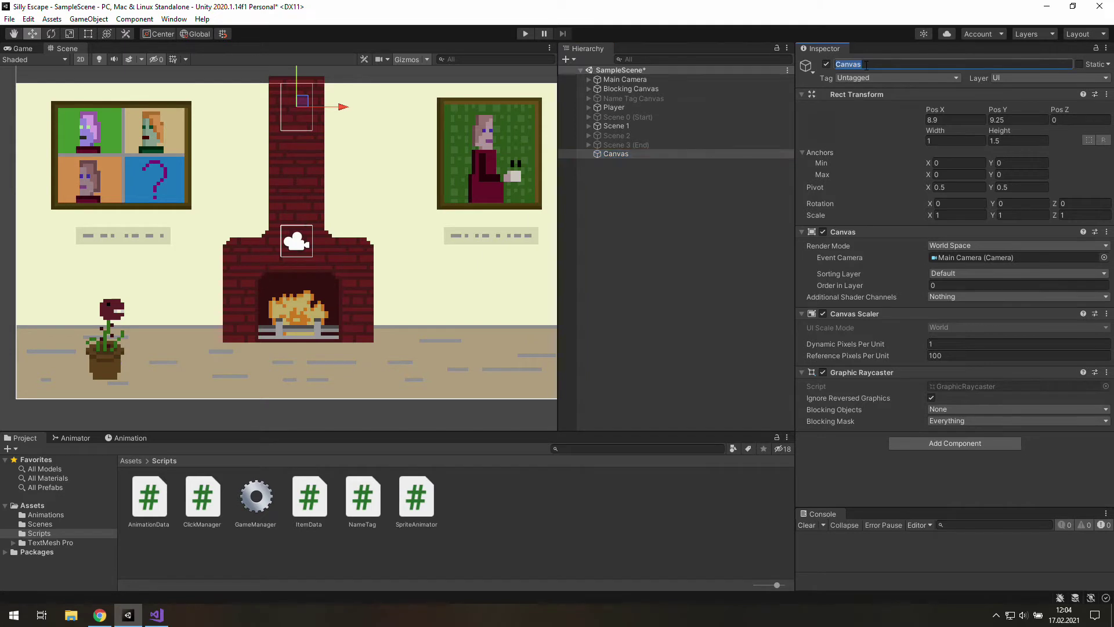
key(Home)
text(Equipment)
key(Return)
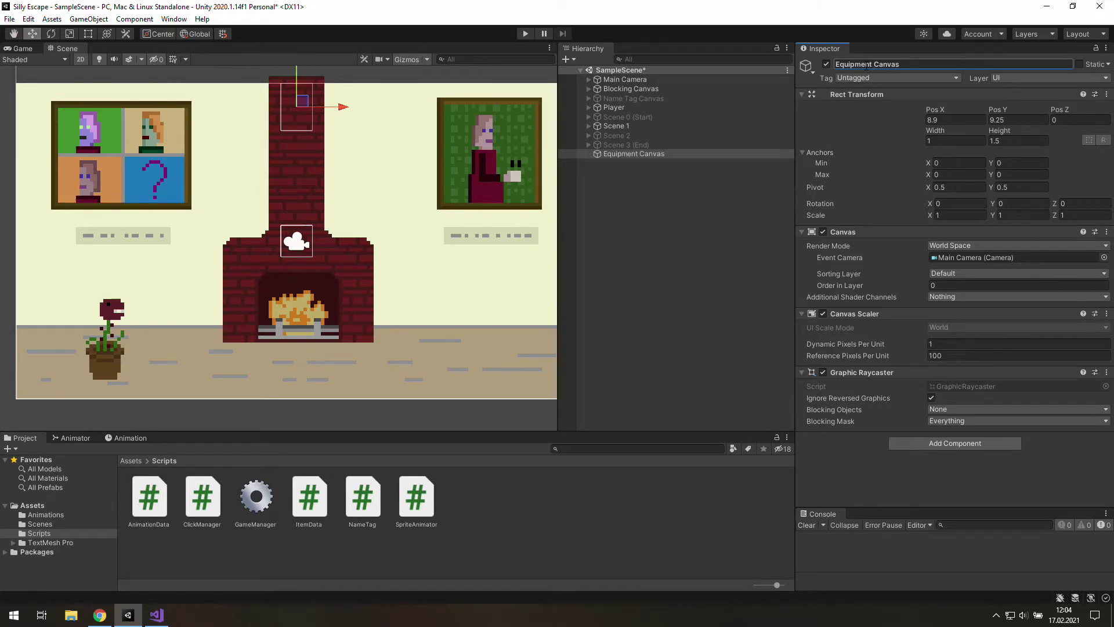
click(708, 174)
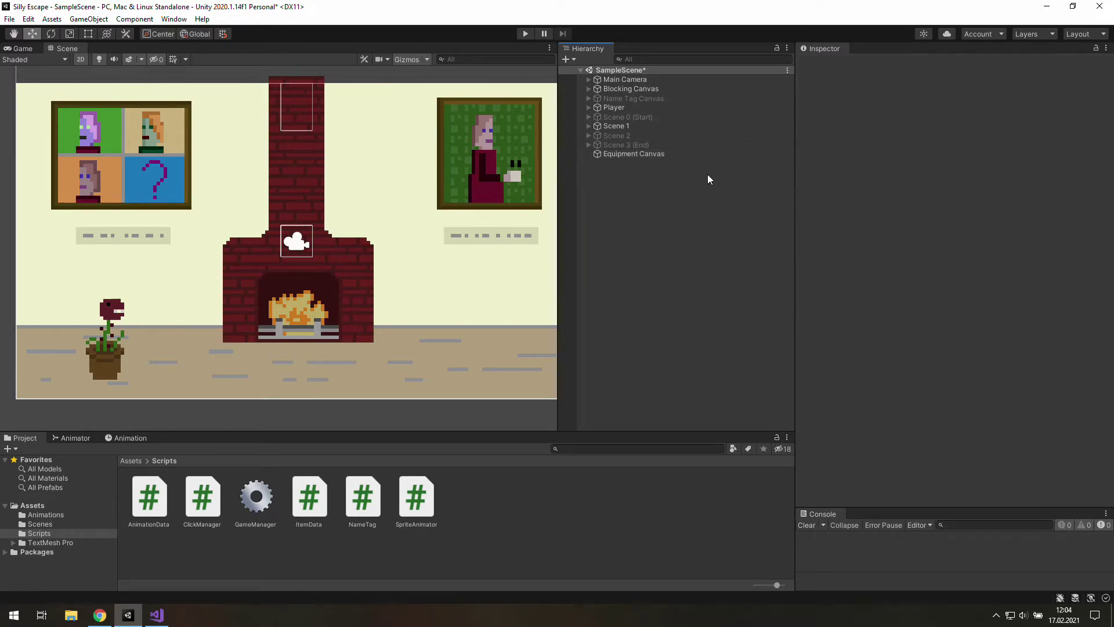
- Add an Image under Equipment Canvas sized 16.5 wide by 1.5 high
right_click(654, 155)
mouse_move(740, 373)
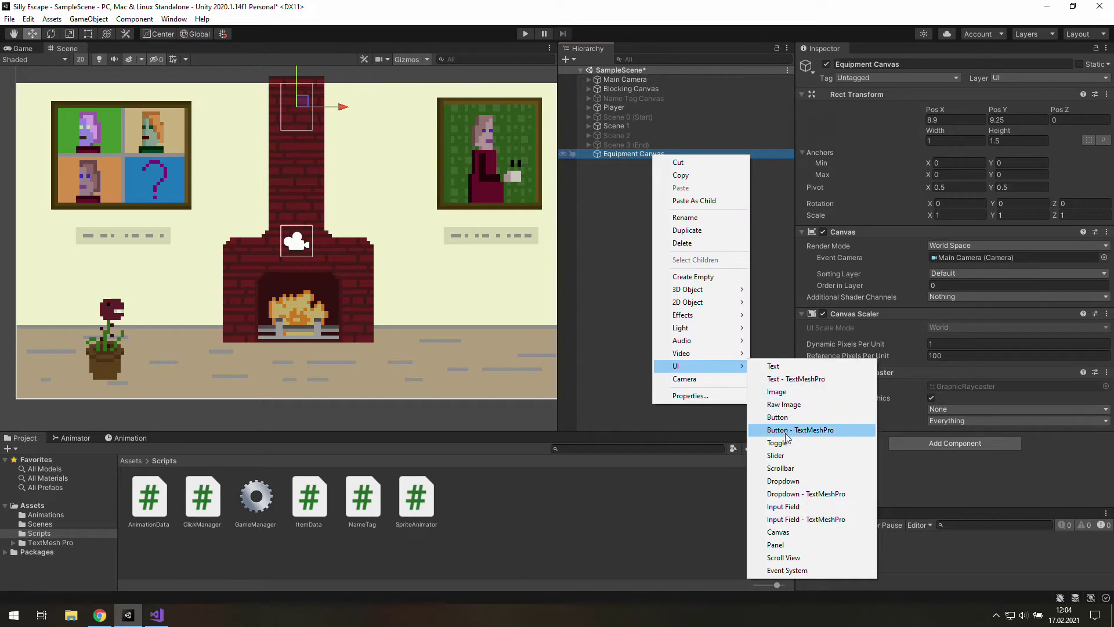
click(773, 391)
click(963, 141)
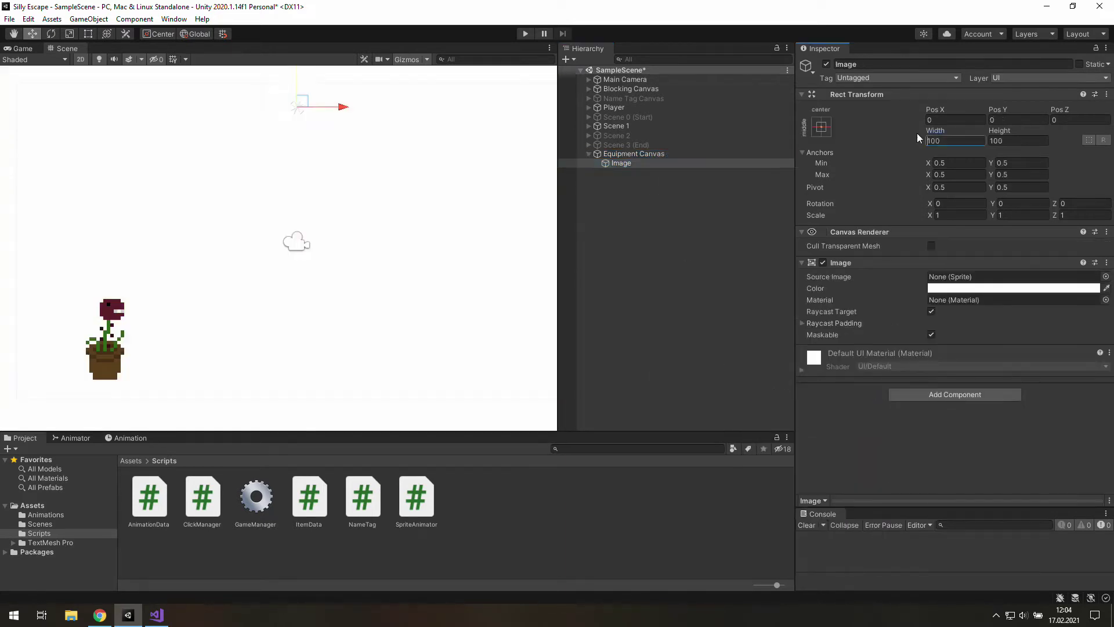
text(1)
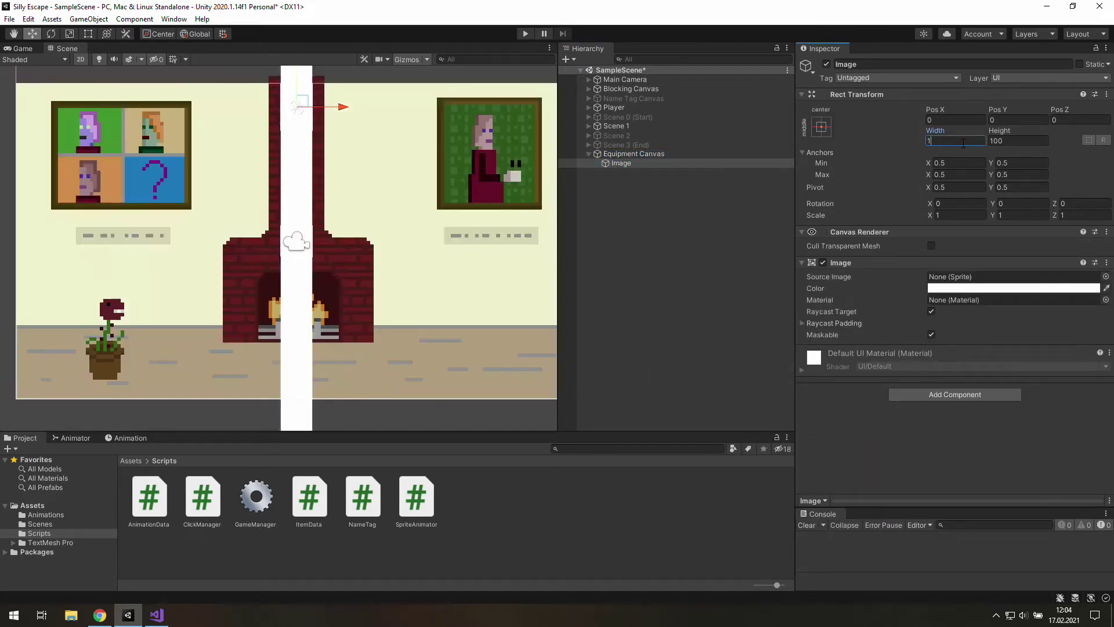
text(6.5)
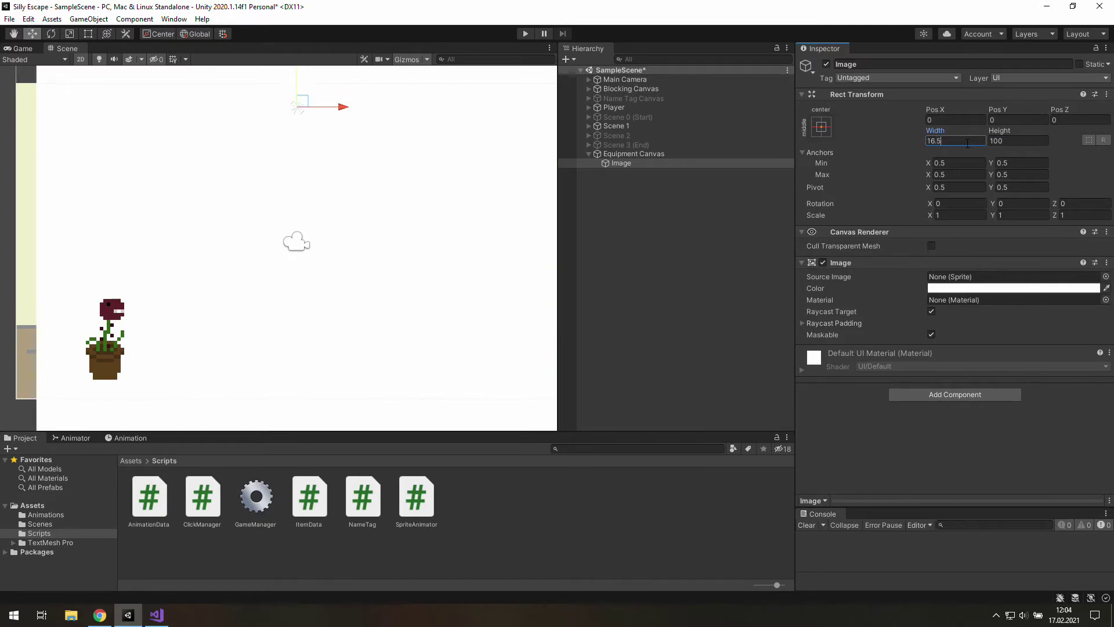
click(1023, 140)
text(1)
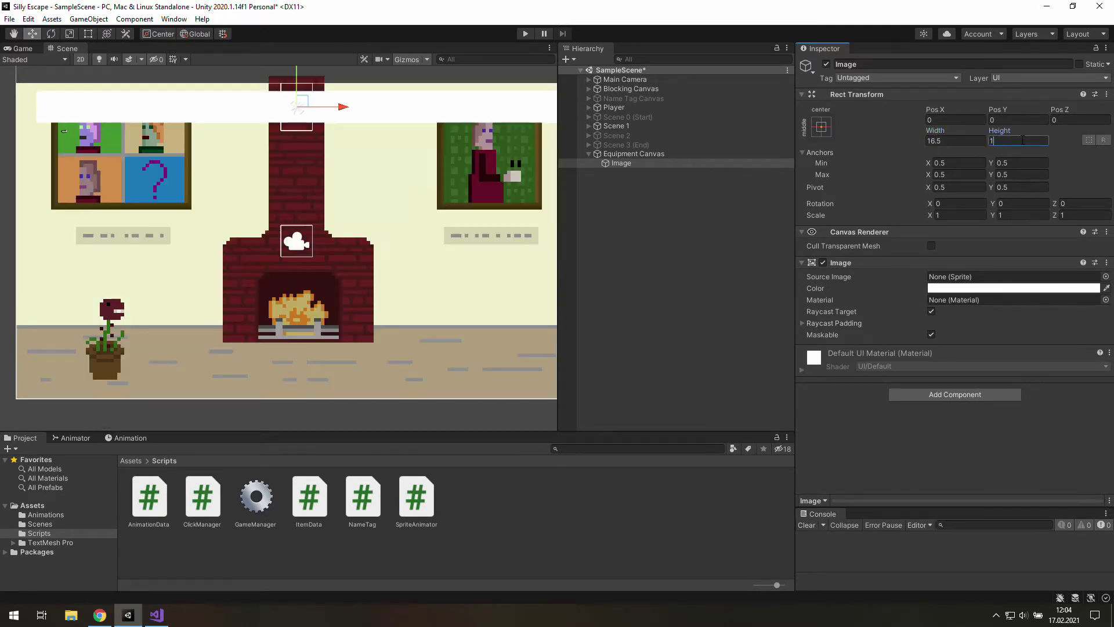
text(.54)
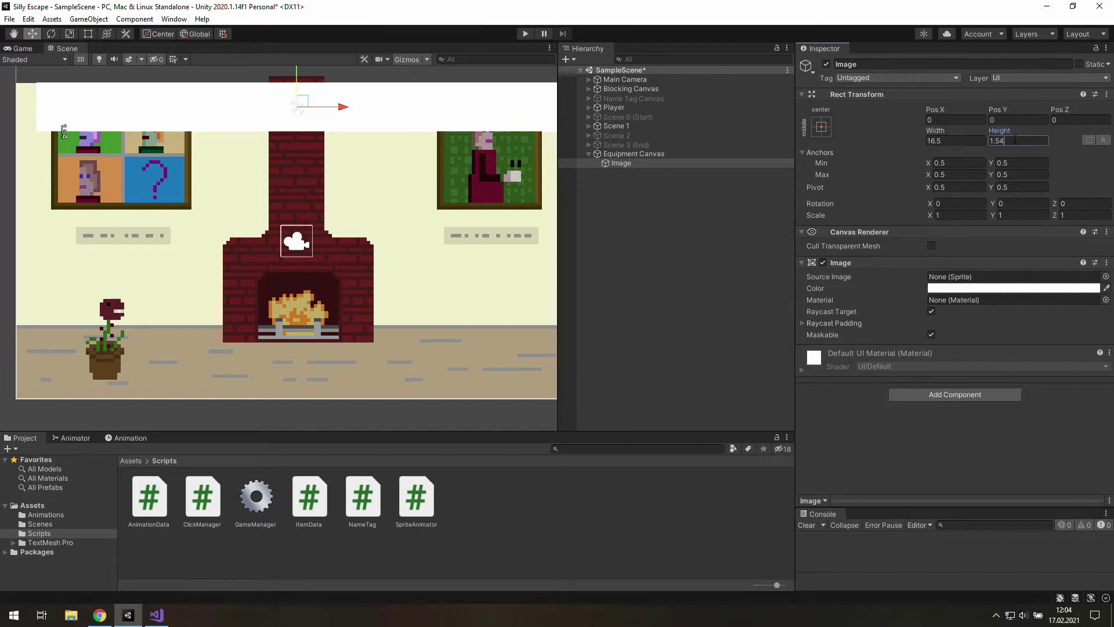
key(BackSpace)
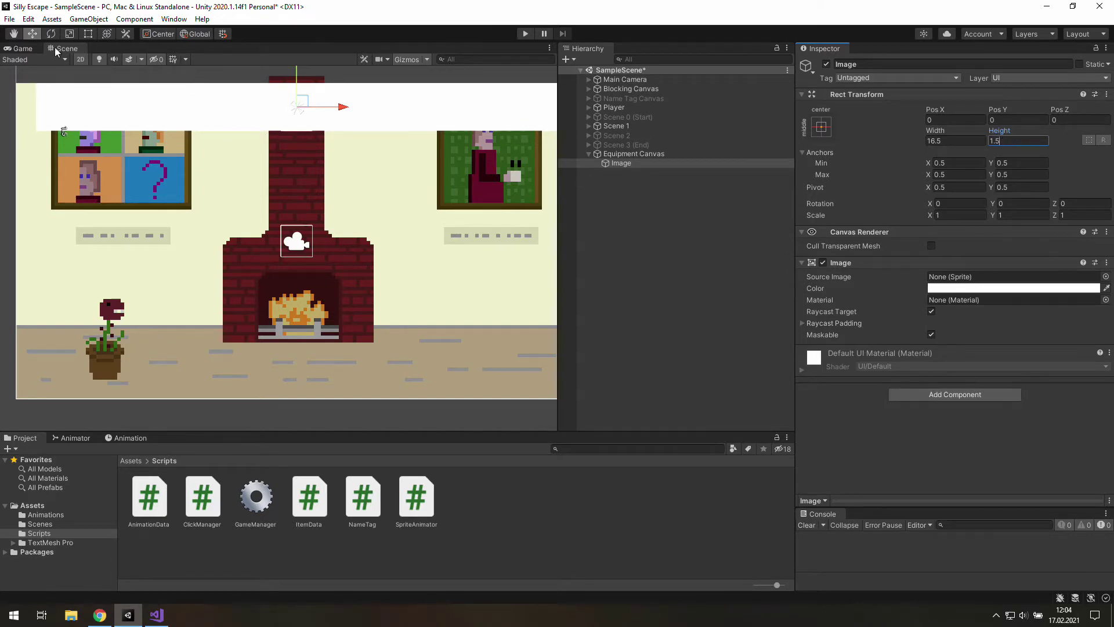
- Colour the image black with alpha 100 to make a translucent bar in the game view
click(30, 47)
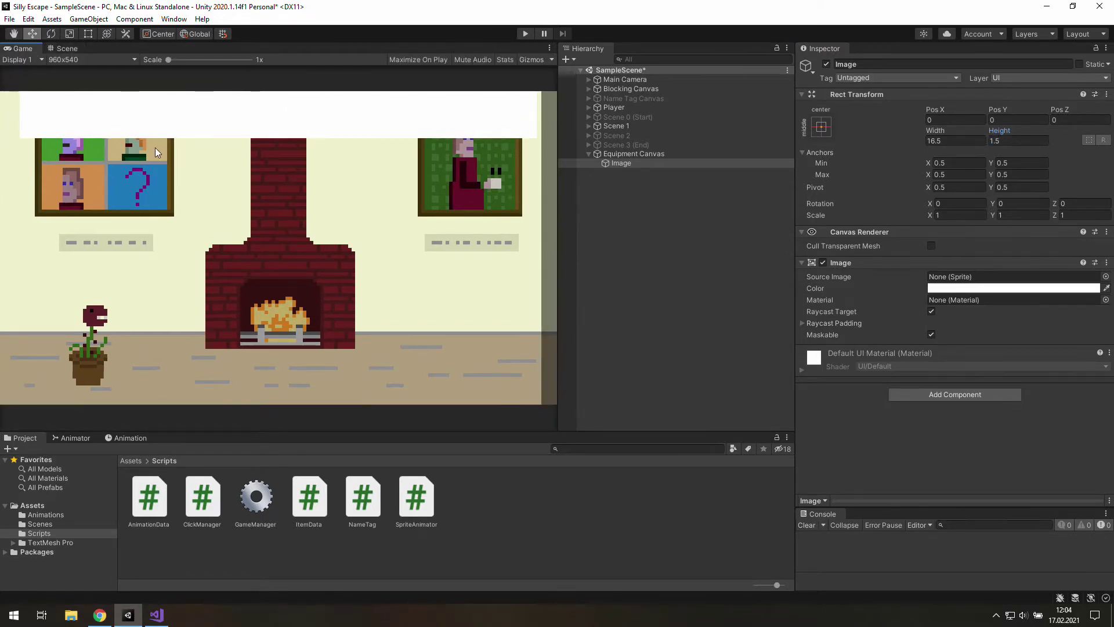
click(990, 290)
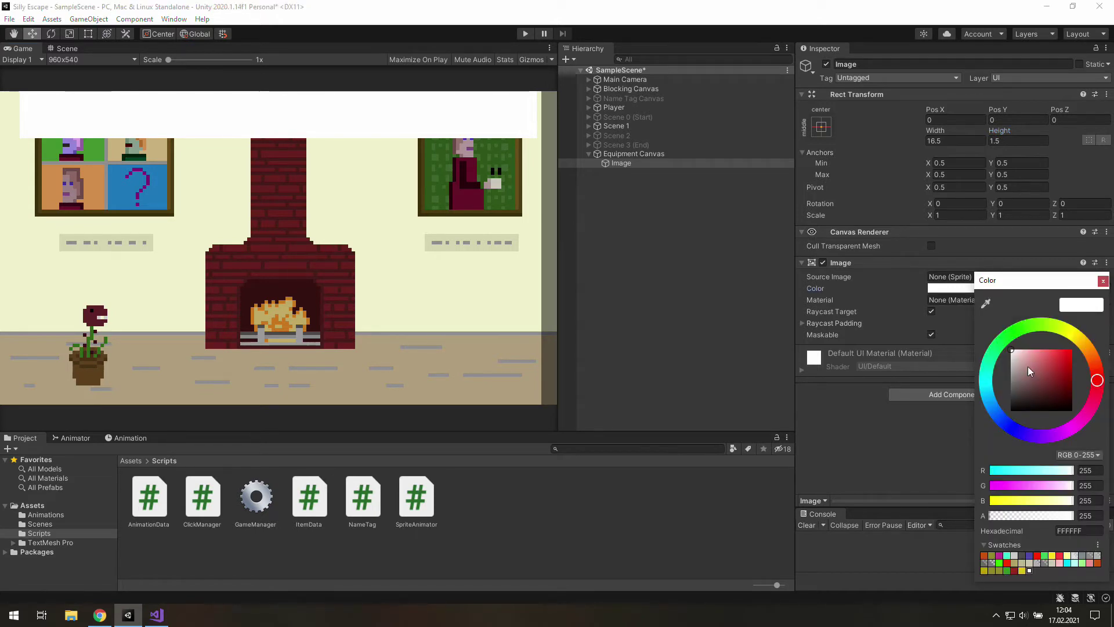
drag(1029, 366, 992, 438)
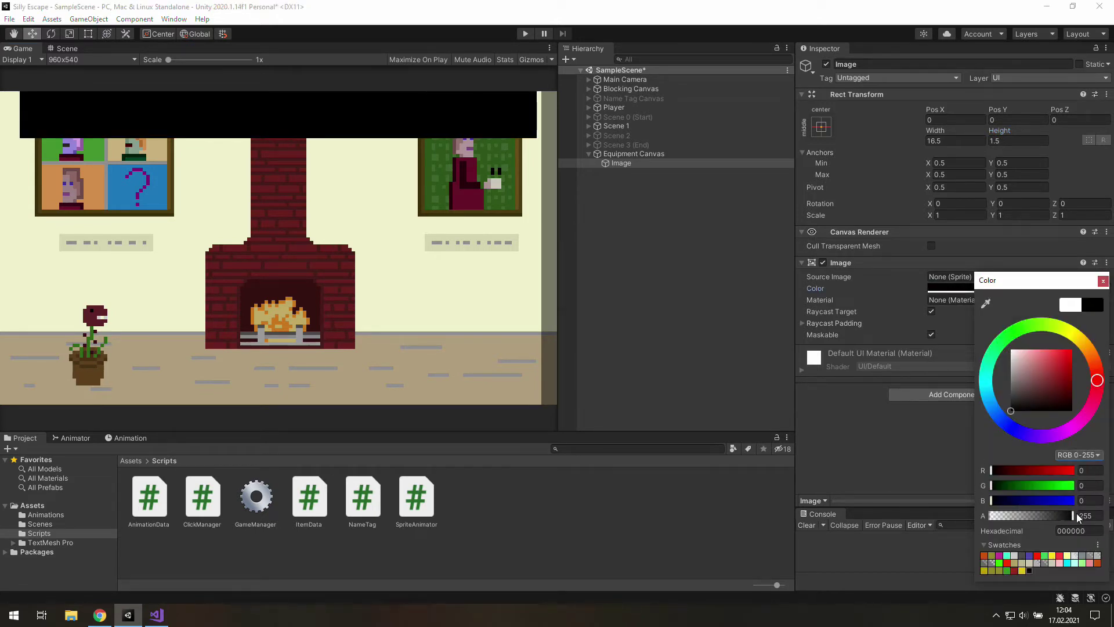
click(1095, 518)
text(128)
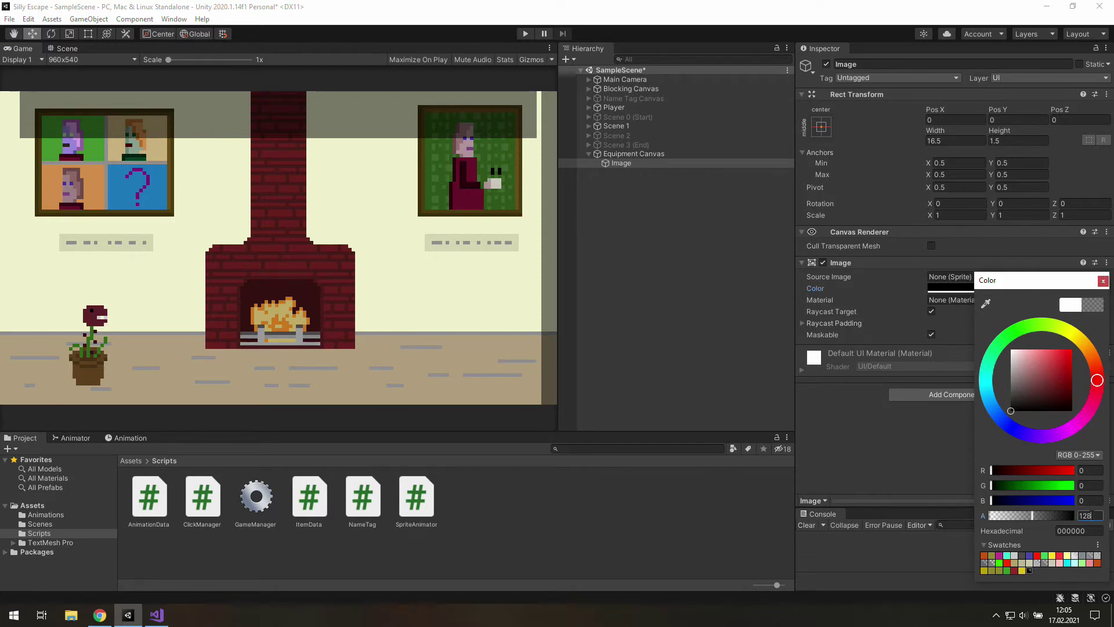
double_click(1082, 515)
text(100)
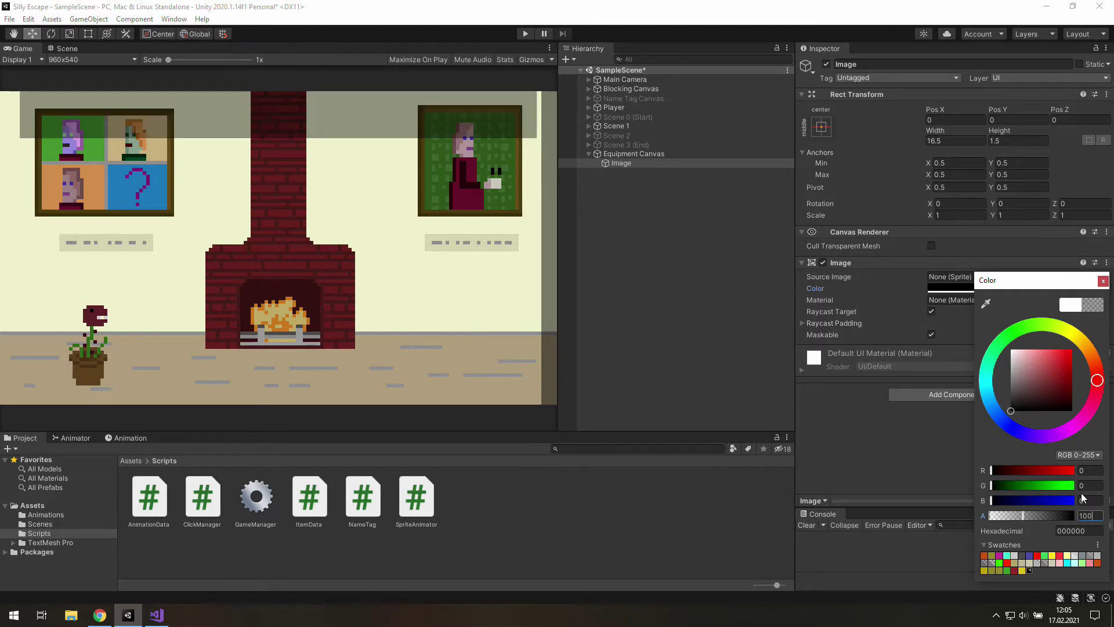
click(1103, 281)
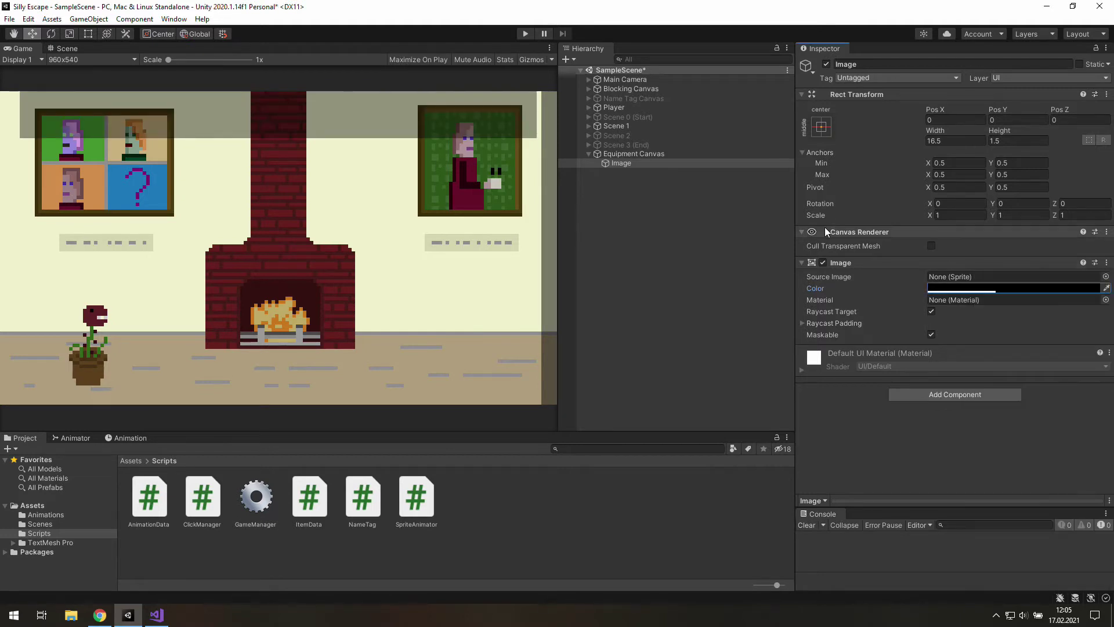
- Rename the bar to 'Equipment' and add a child Image under it
click(864, 65)
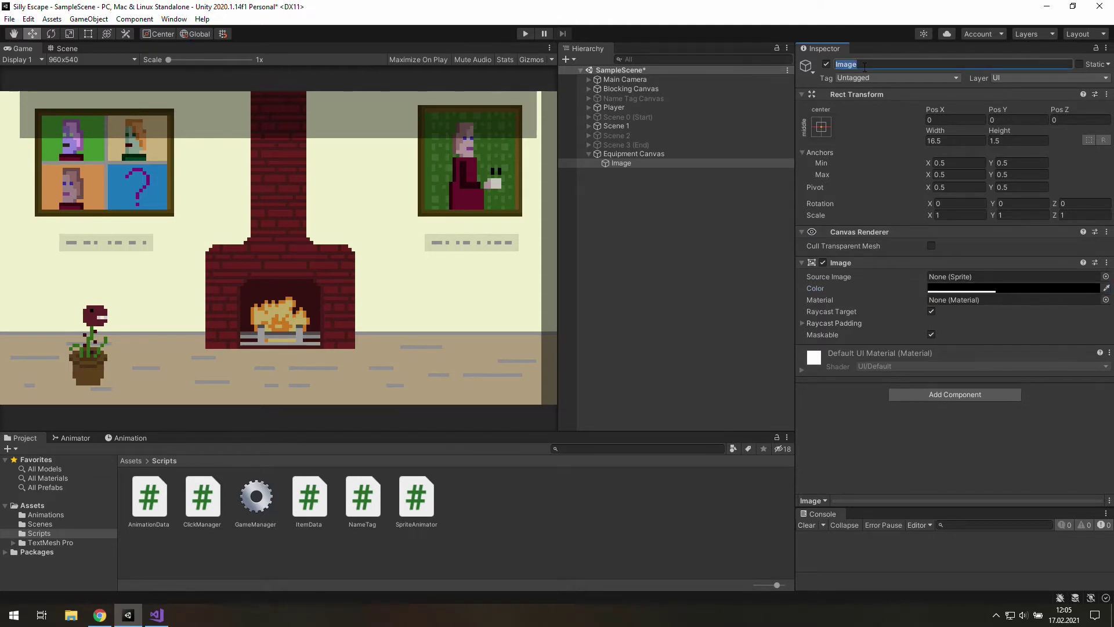
text(Equipment)
key(Return)
right_click(656, 164)
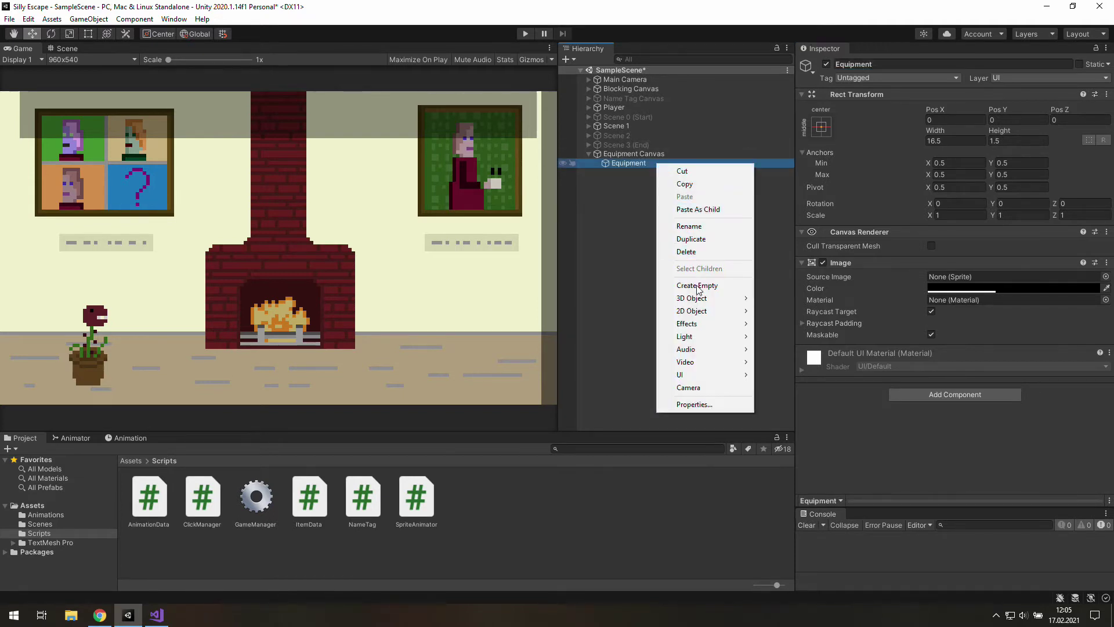
mouse_move(710, 377)
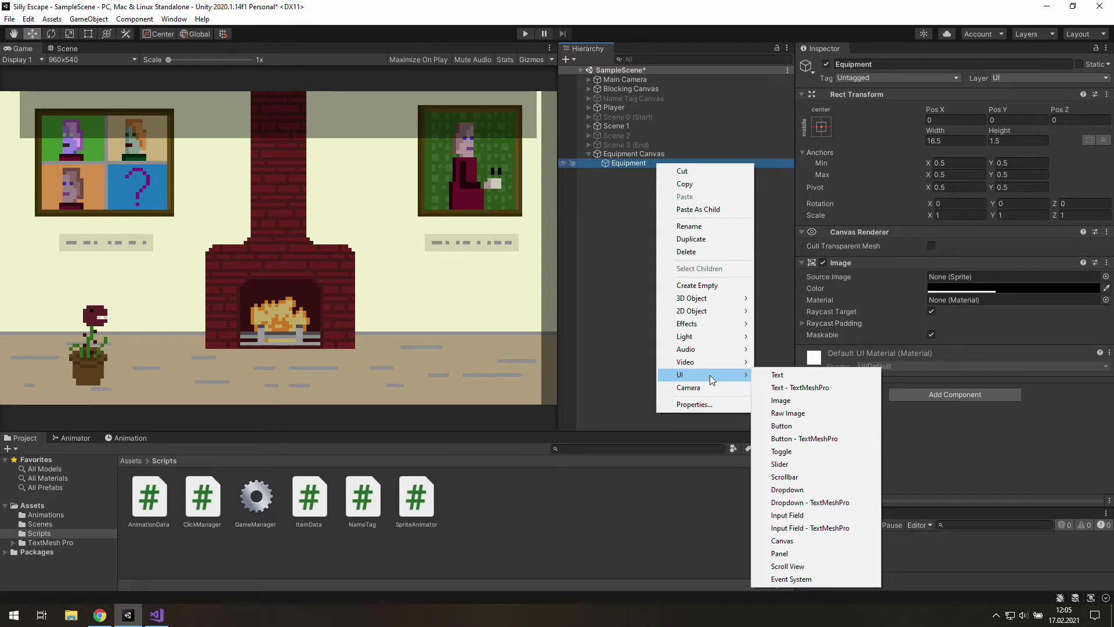
click(779, 400)
- Make the child image 1.5 by 1.5 and anchor and move it to the parent's left middle
click(993, 141)
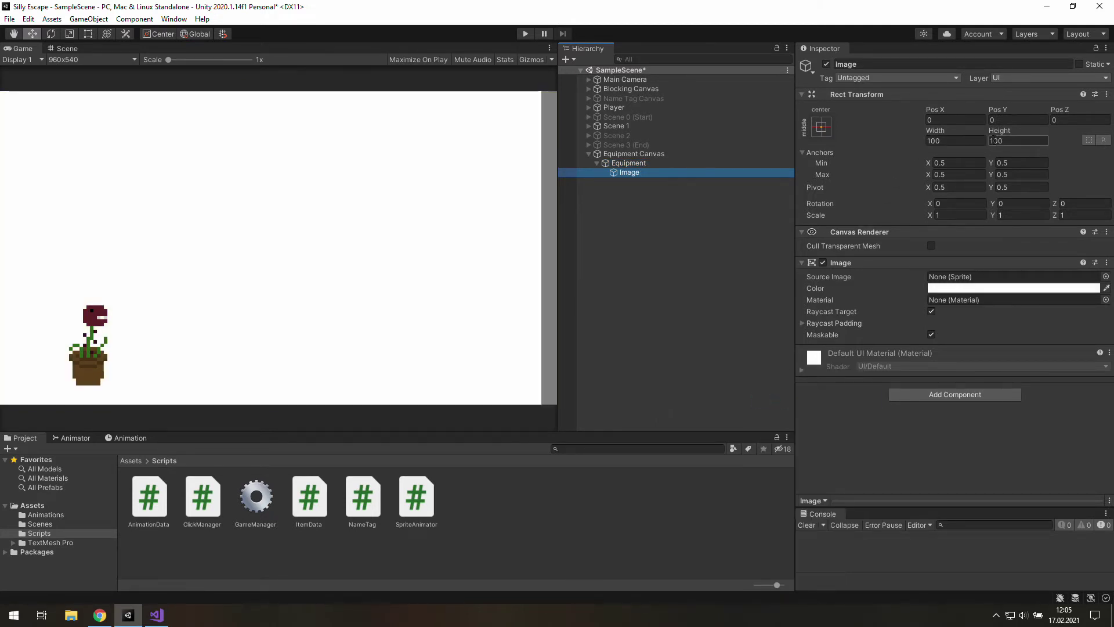
click(1009, 140)
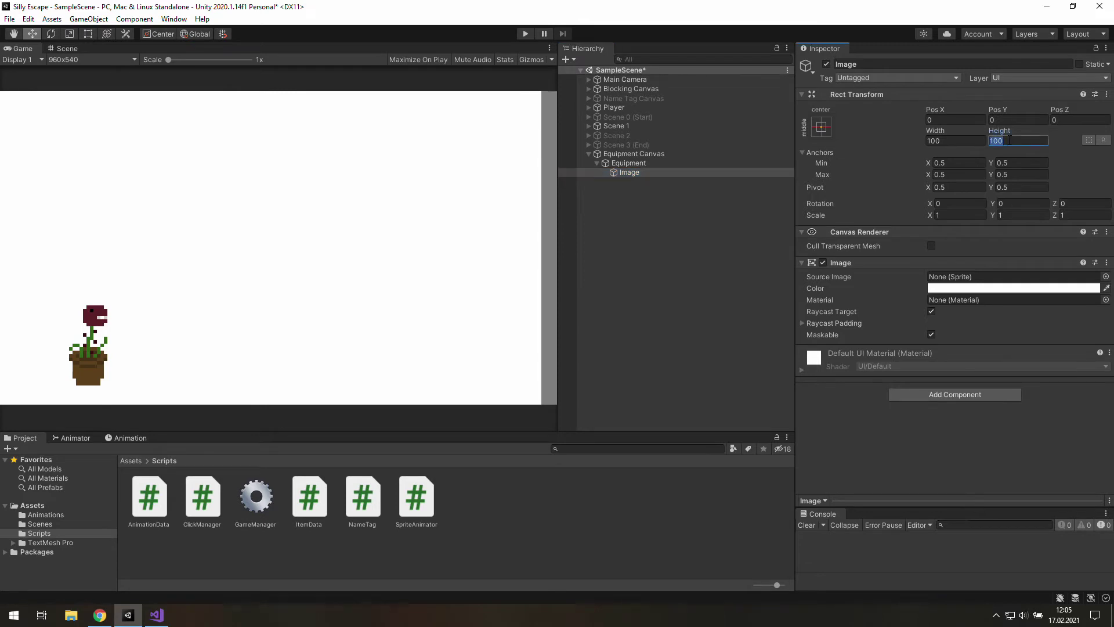
text(1)
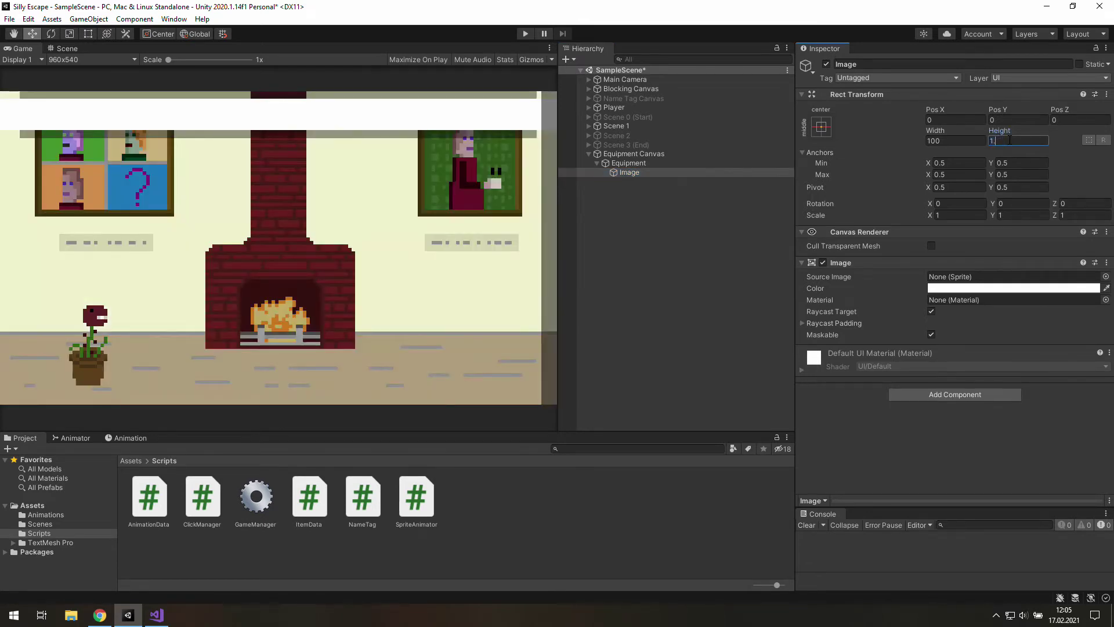
text(.5)
click(976, 141)
text(1.5)
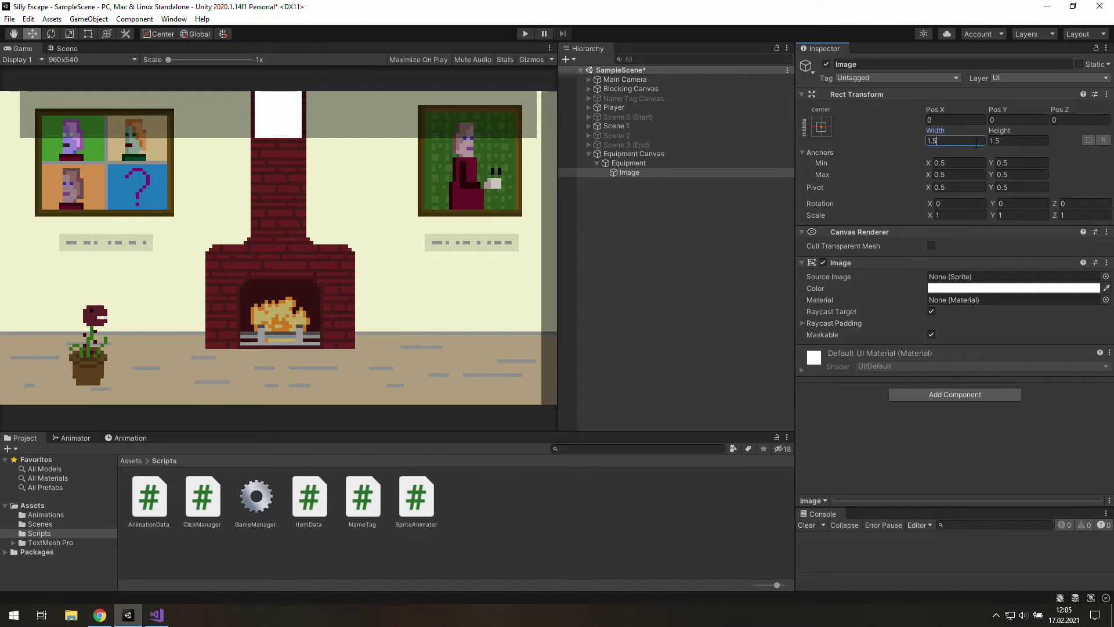
click(830, 126)
key(alt)
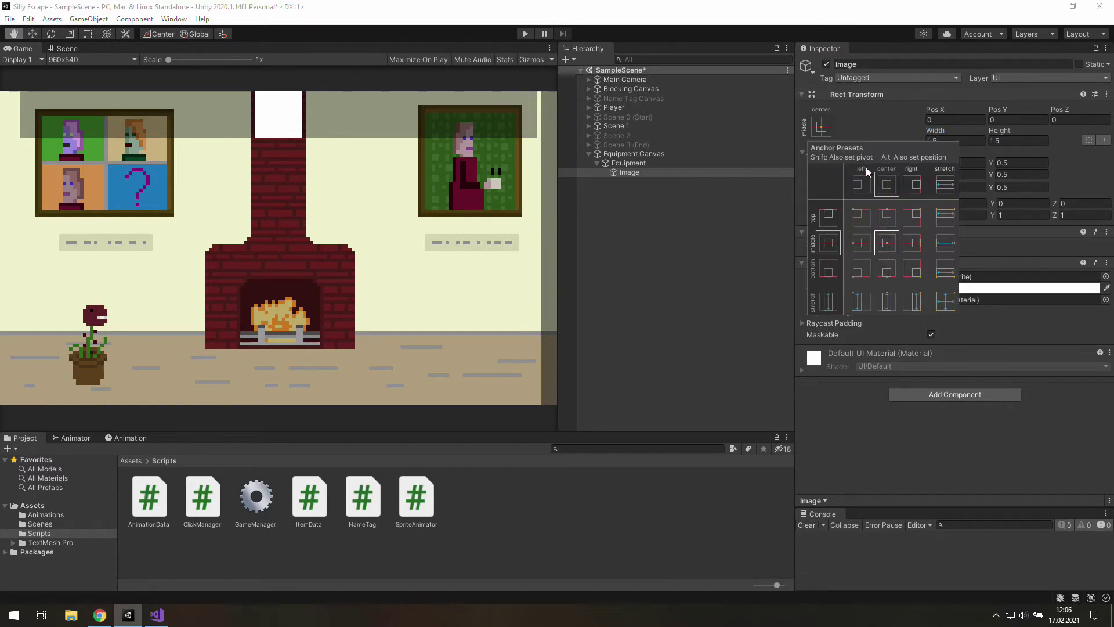
alt+click(863, 242)
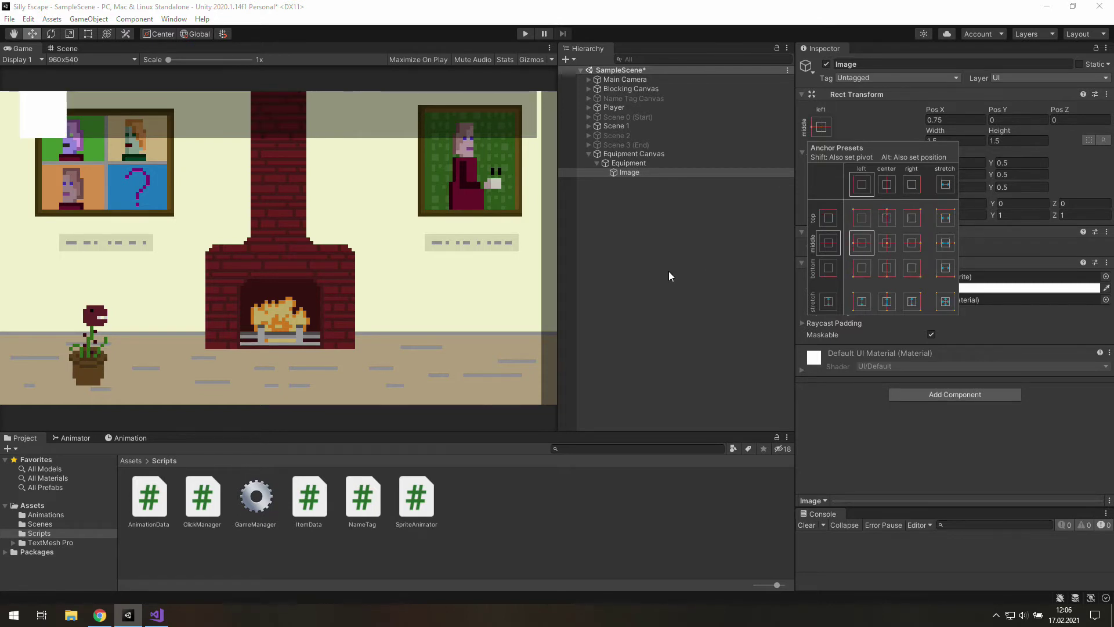
- Rename the left square image to 'Item Slot'
click(691, 238)
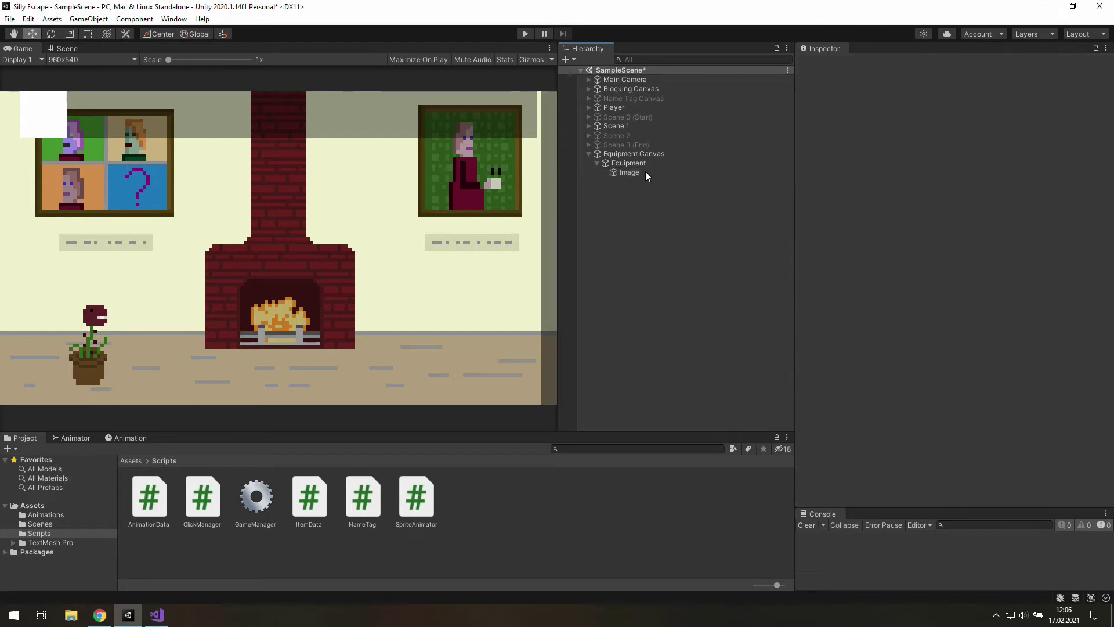
click(642, 172)
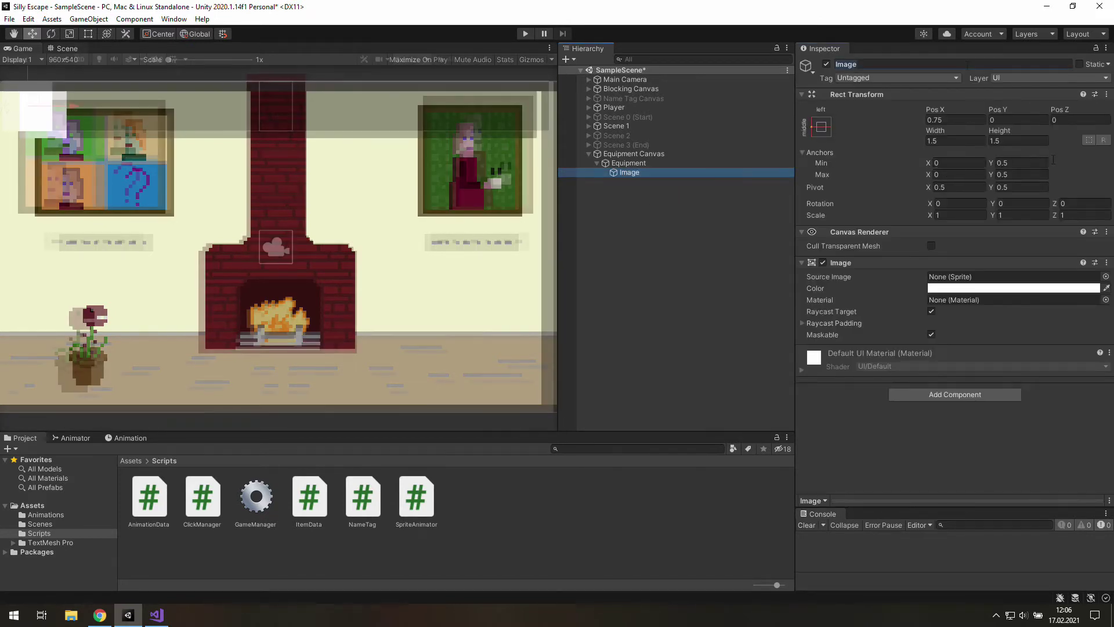
click(967, 64)
text(Item Slot)
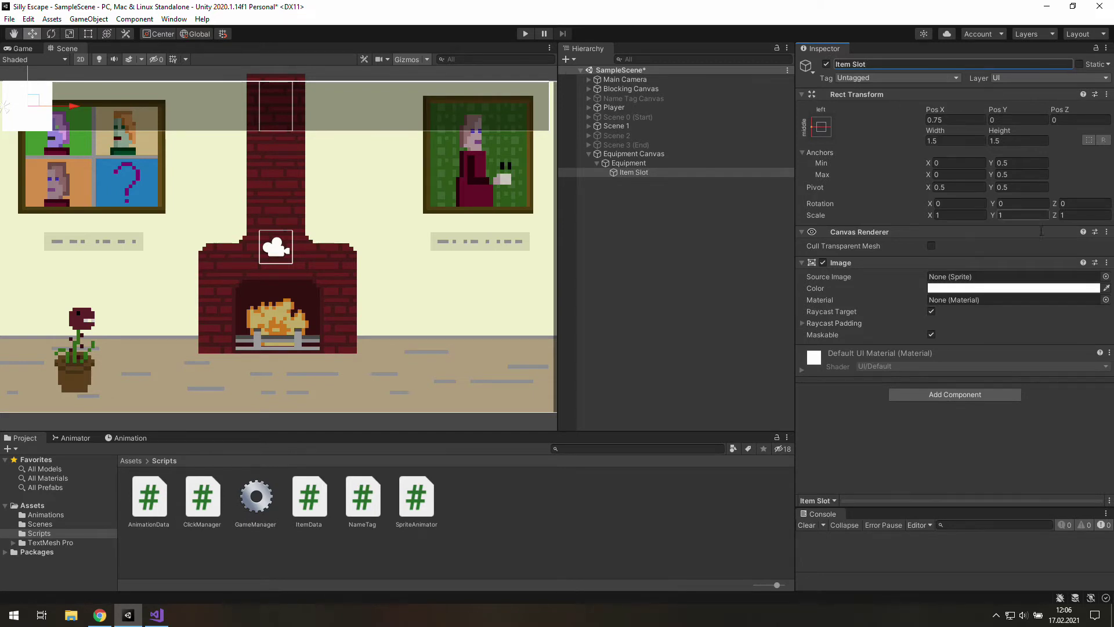
- Drag the Item Slot colour's alpha down to 0 so it is fully transparent
click(1094, 289)
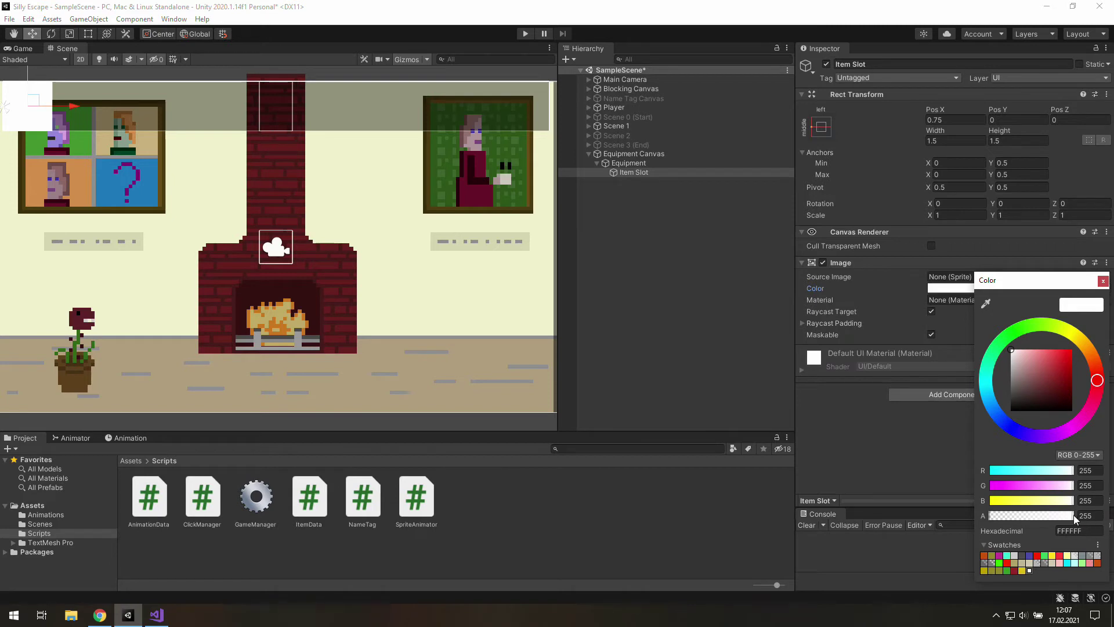
click(1016, 516)
drag(1015, 518, 968, 518)
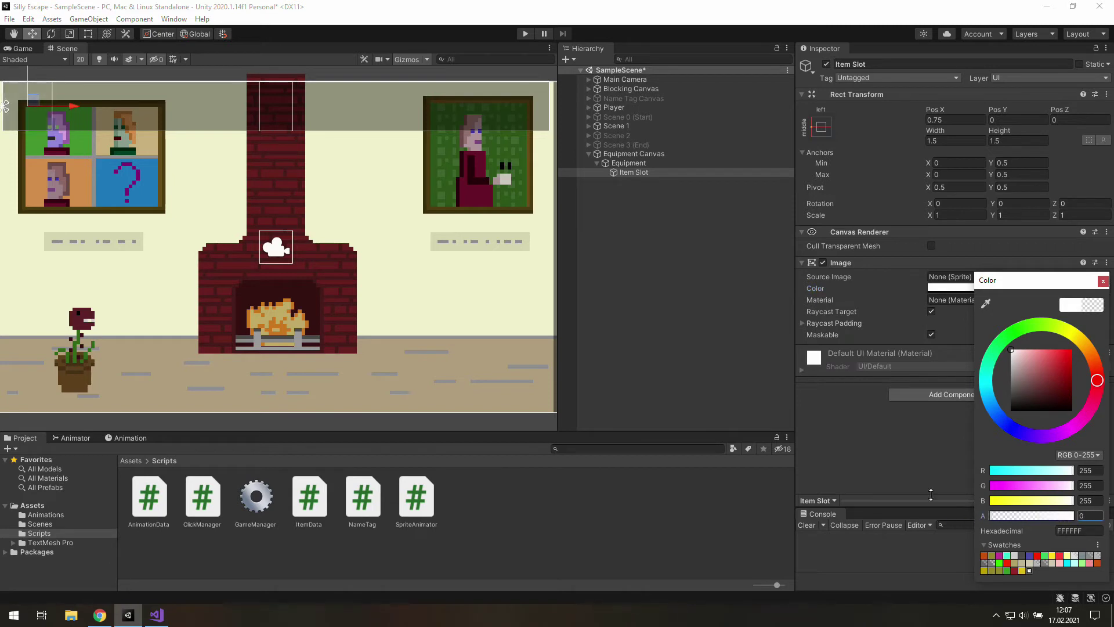
click(1103, 281)
- Add a child Image under Item Slot with the stretch-stretch anchor preset to fill the slot
right_click(644, 173)
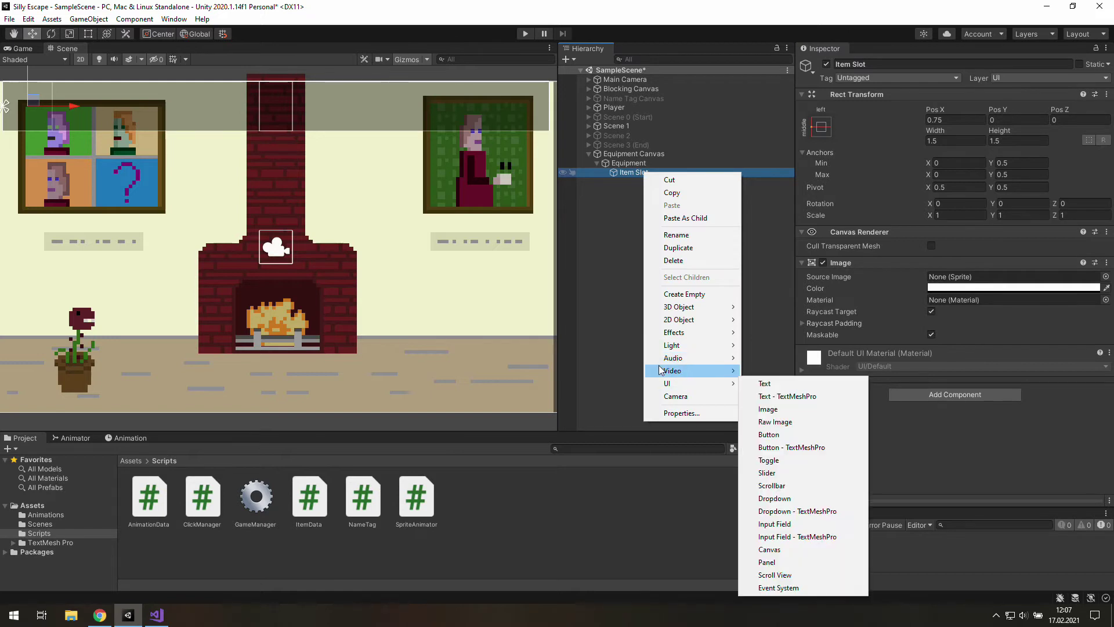
mouse_move(697, 383)
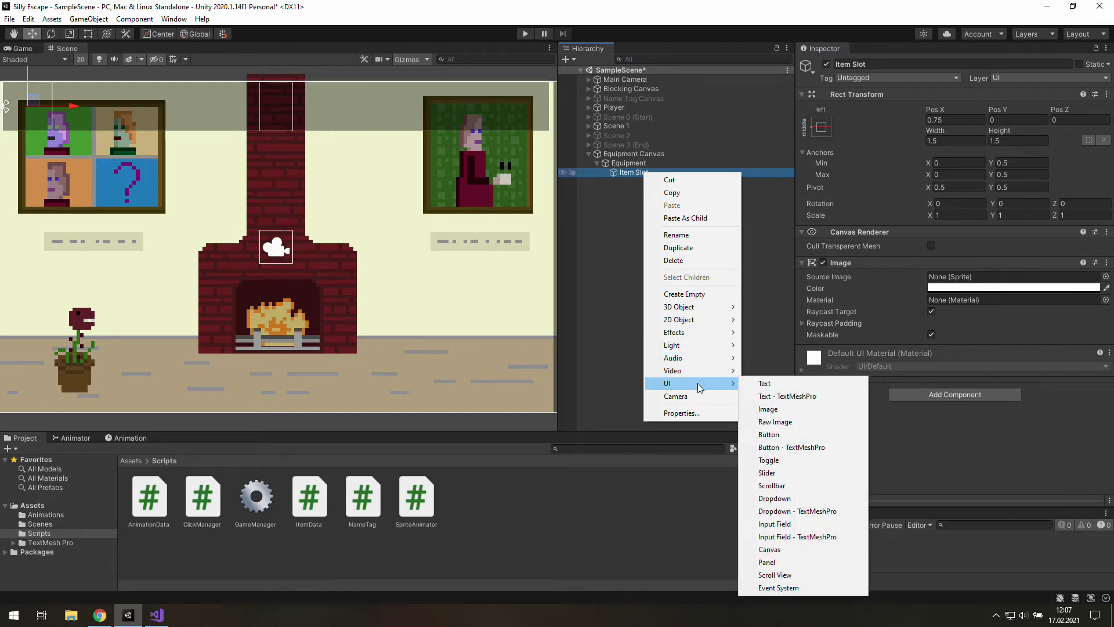
click(782, 412)
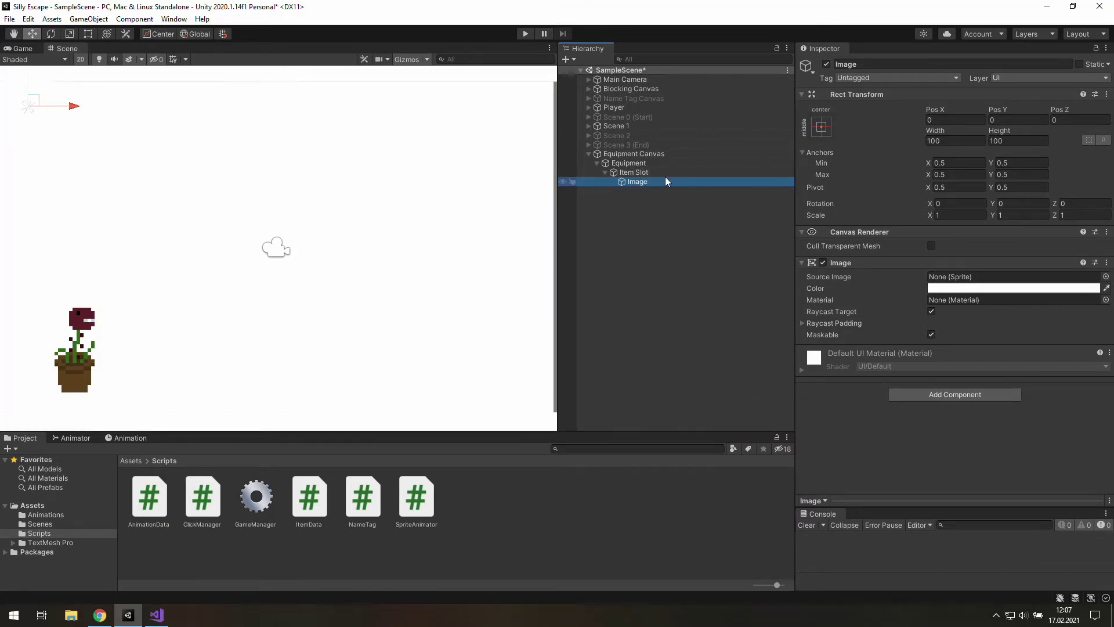
click(828, 134)
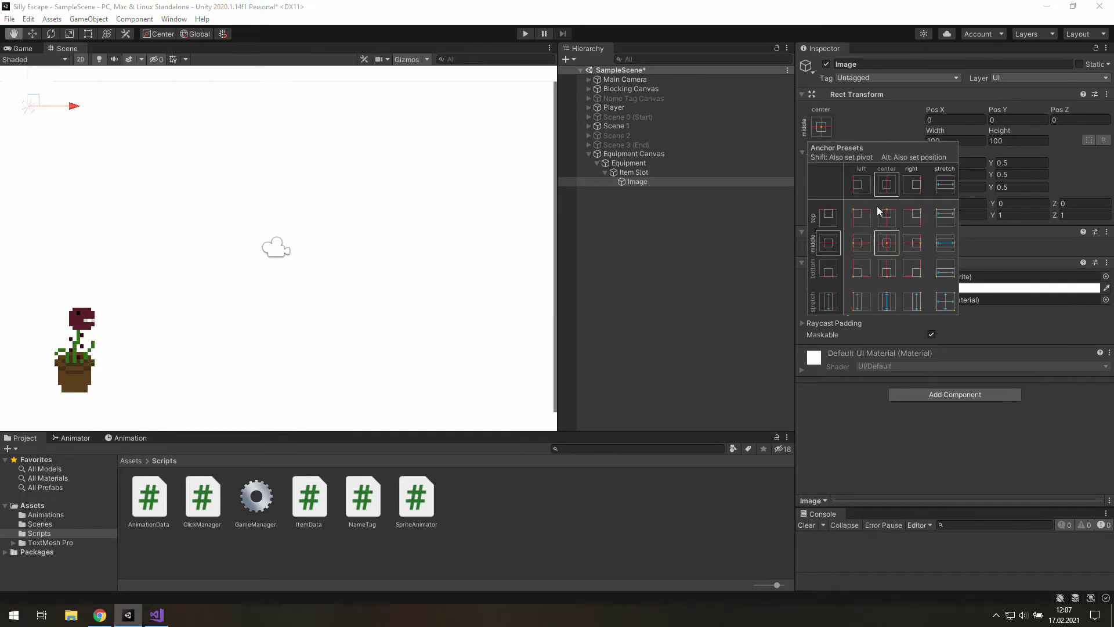
alt+shift+click(945, 301)
key(w)
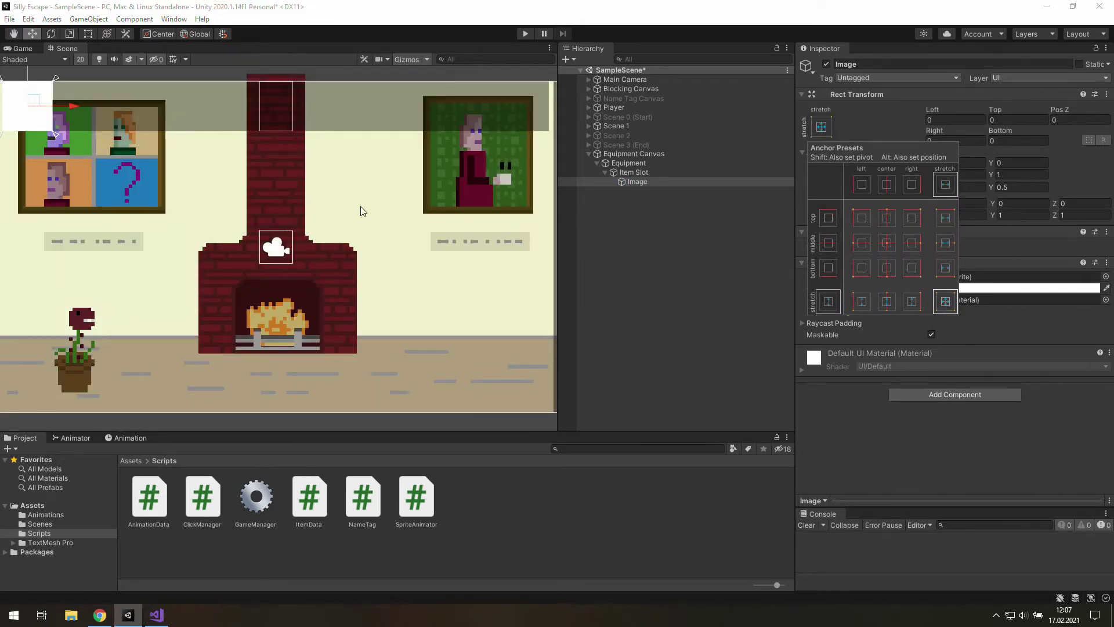
- Rename the new image to 'Item Image'
click(866, 62)
key(Home)
text(Item)
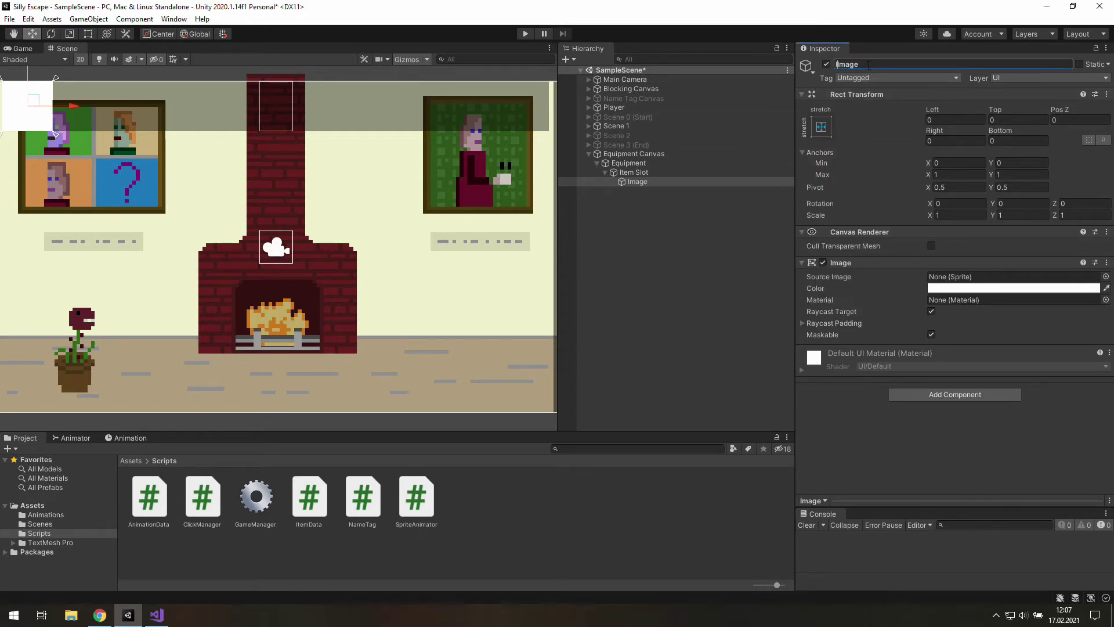
key(Return)
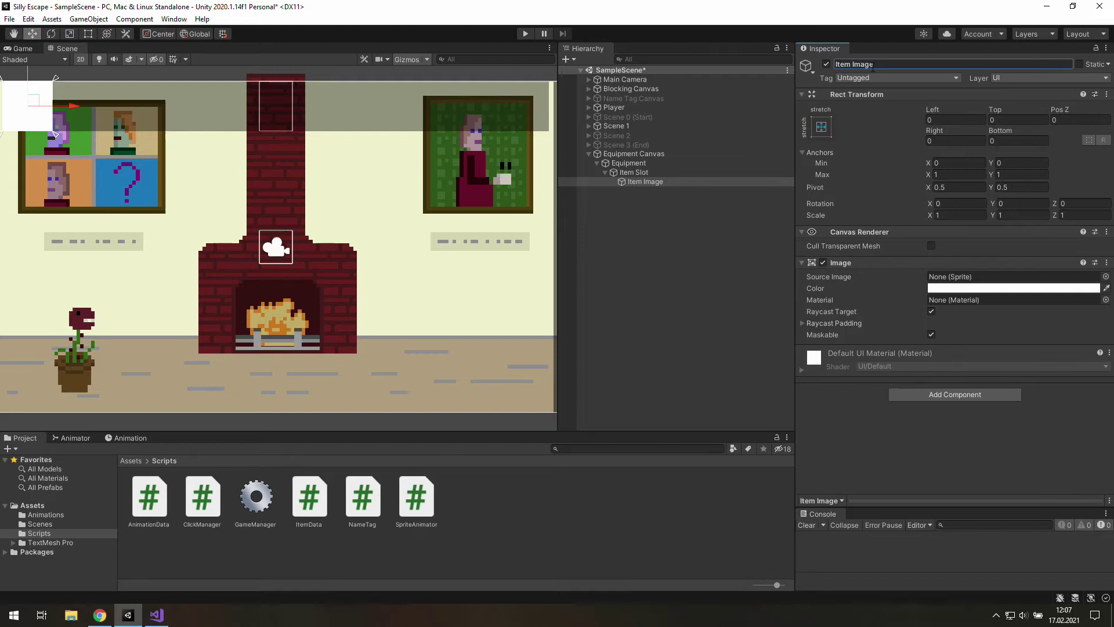
- Try the Background, InputField and UISprite sprites, then settle on UIMask as Item Image's source
click(1105, 277)
scroll(1062, 371, down, 5)
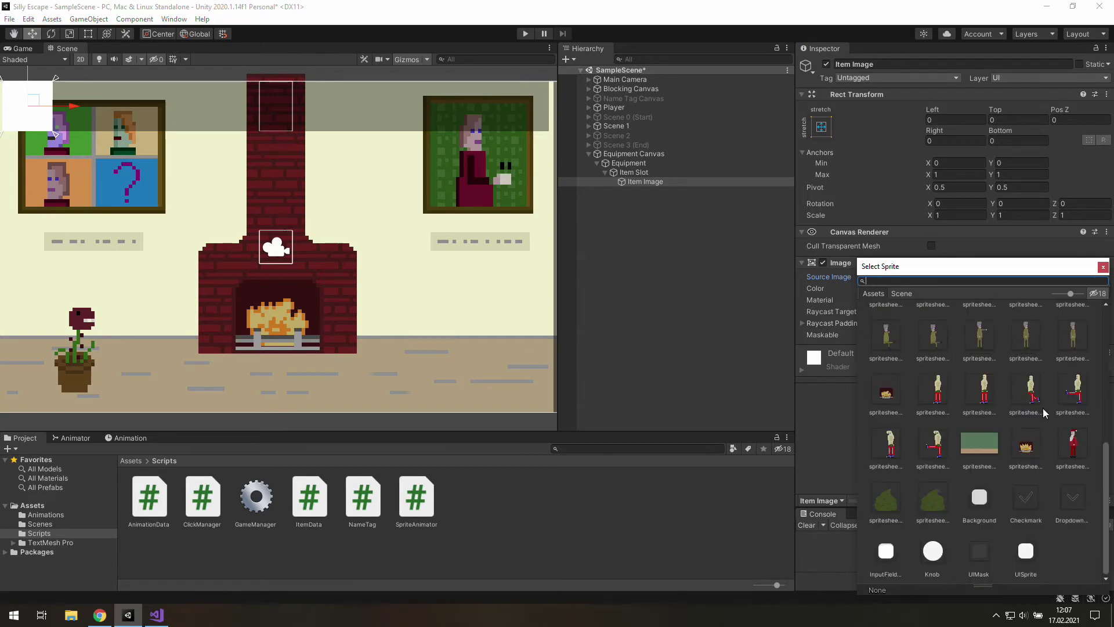
click(980, 497)
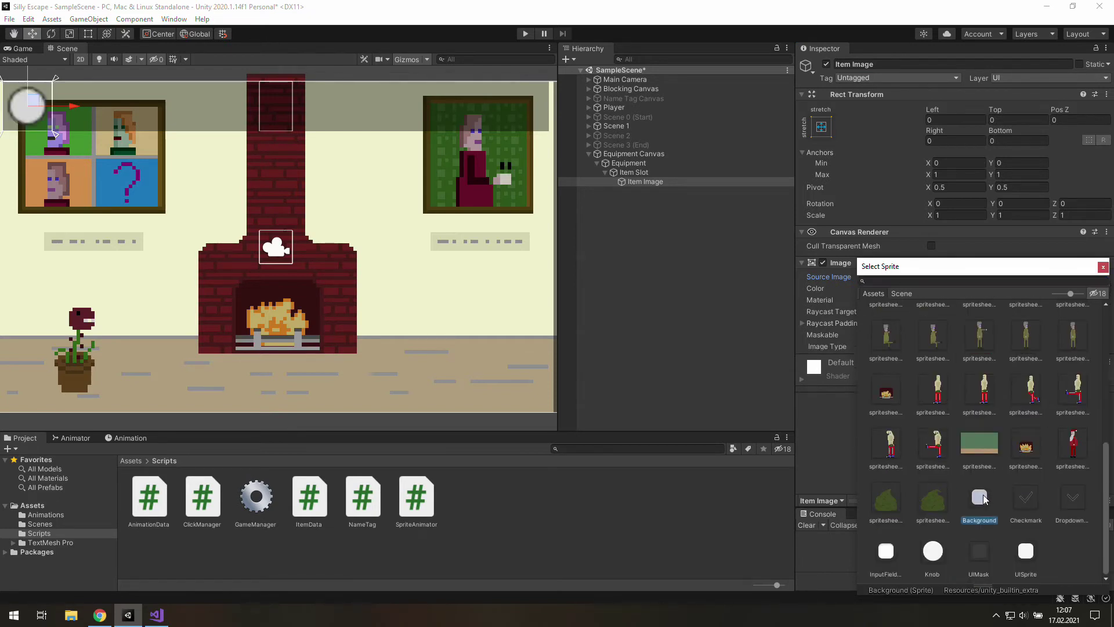
click(893, 555)
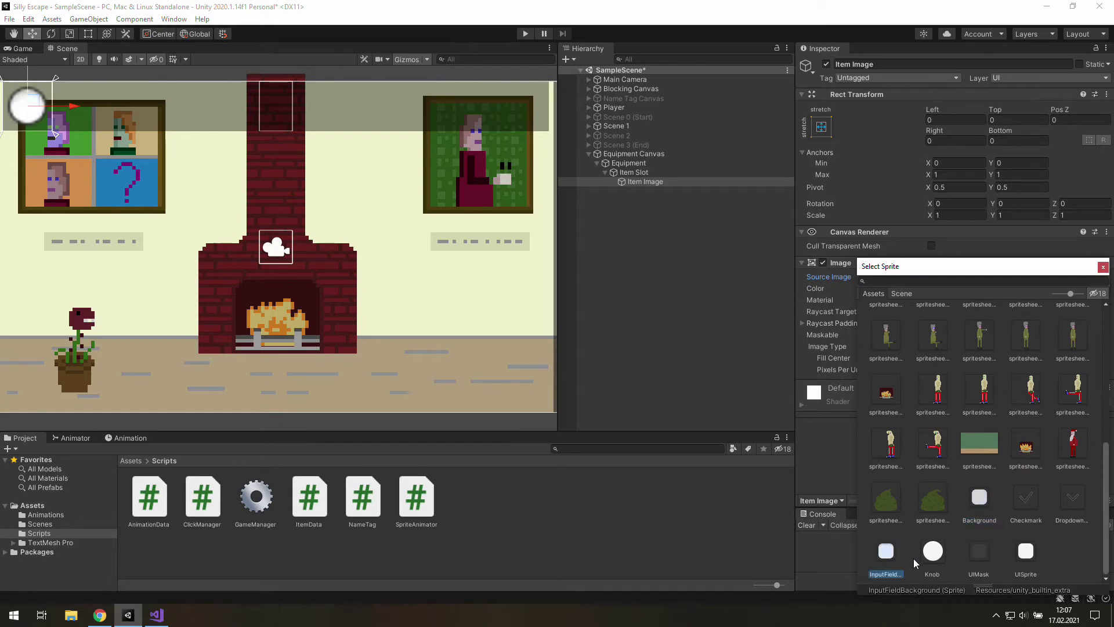
click(1026, 551)
click(981, 551)
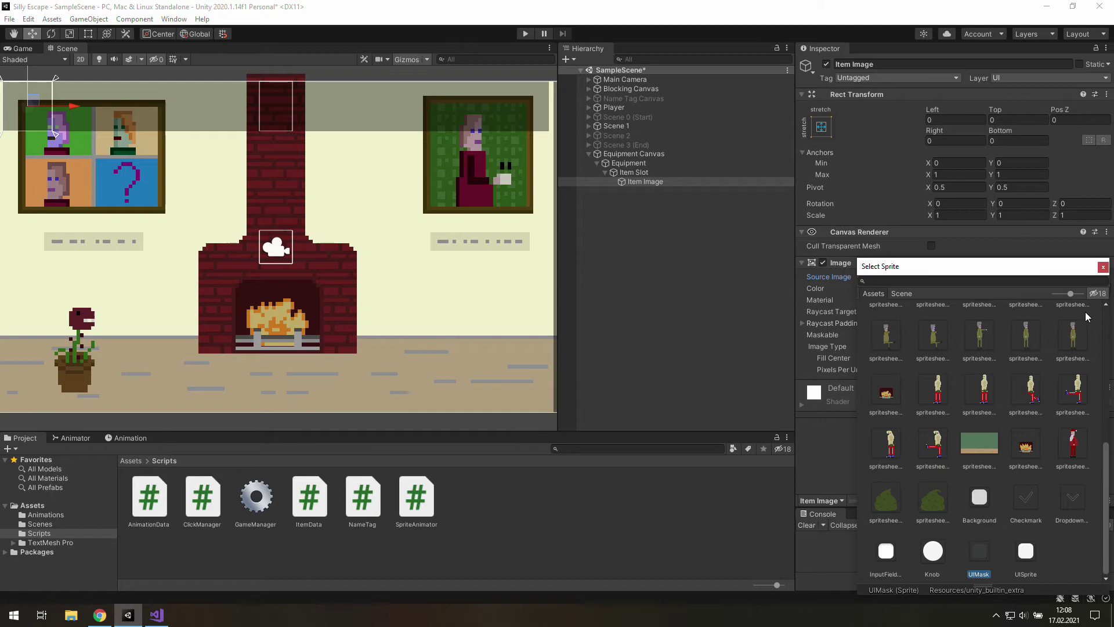
click(1102, 266)
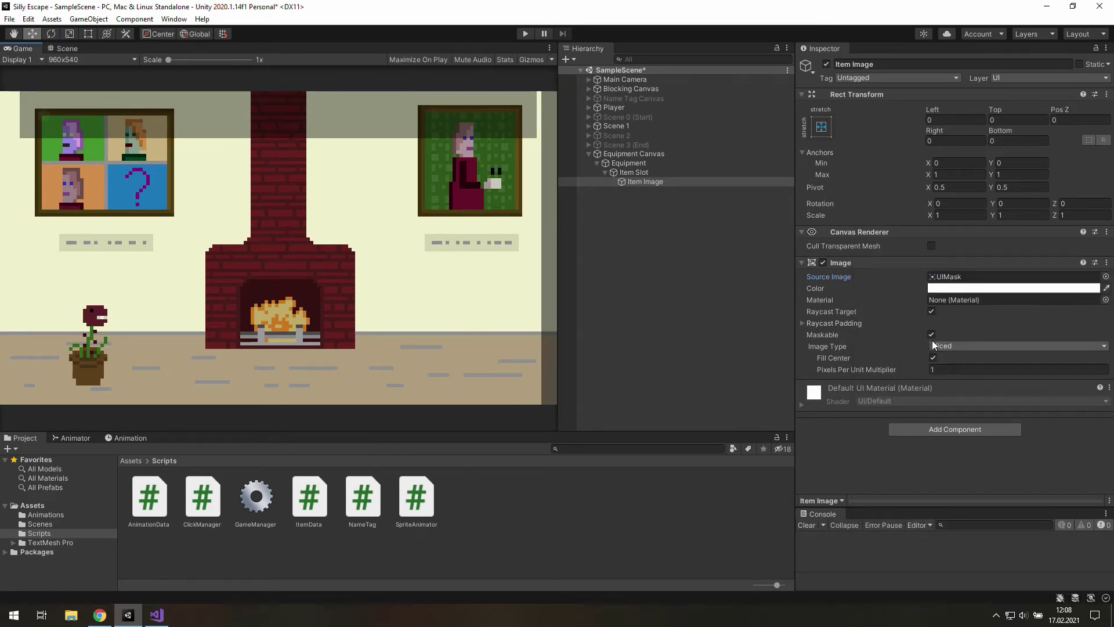
- Set Item Image's Image Type to Simple and its source image to spritesheet_29
click(940, 347)
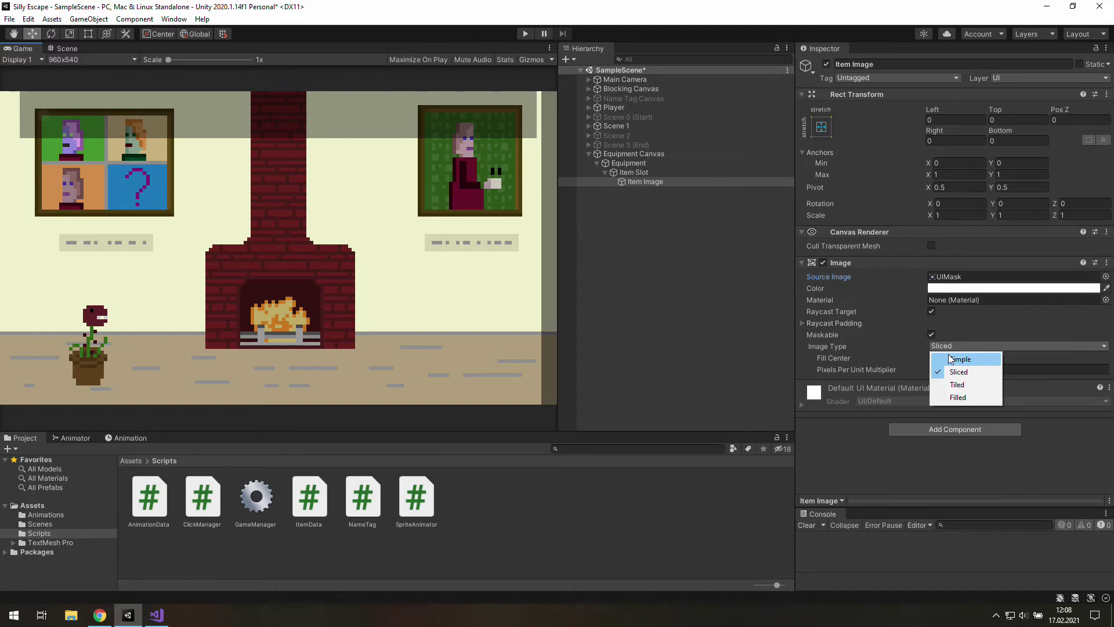
click(949, 359)
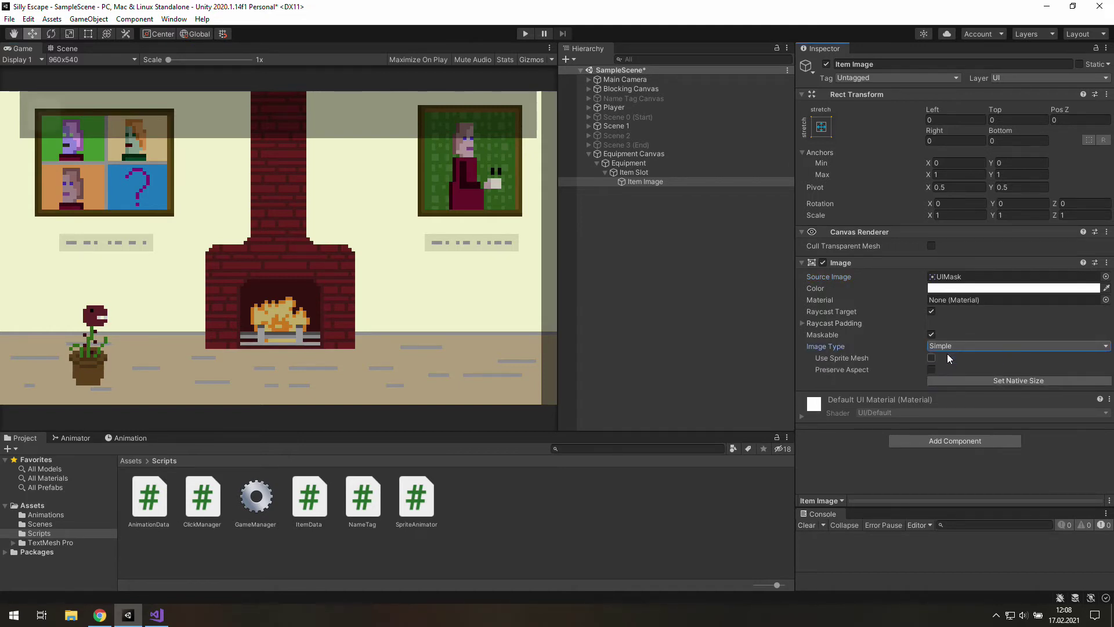
click(1106, 277)
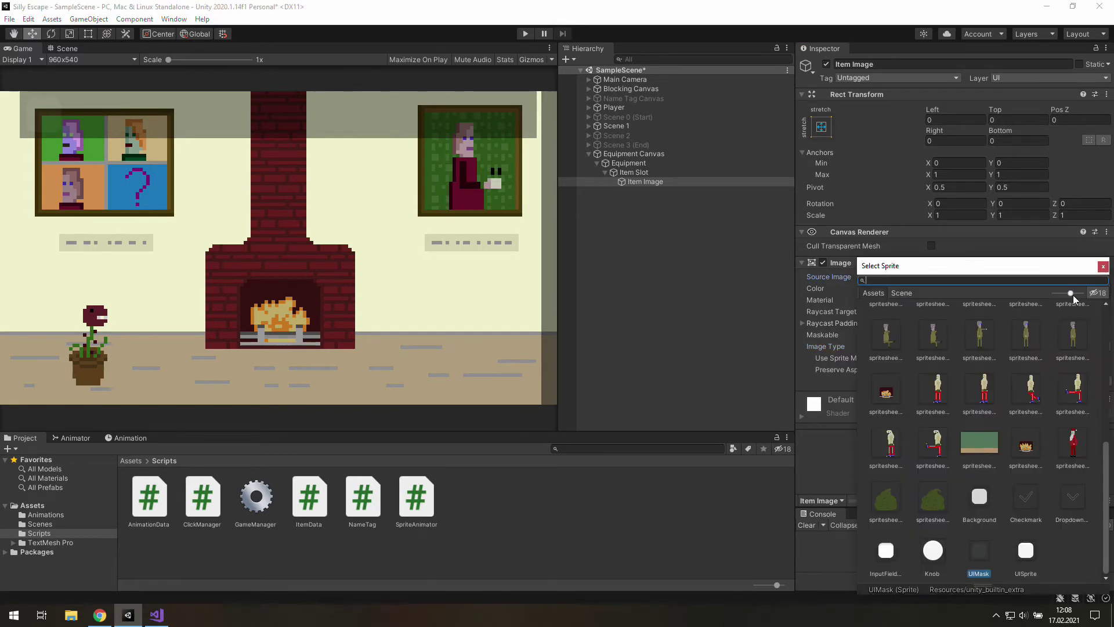
scroll(954, 366, up, 10)
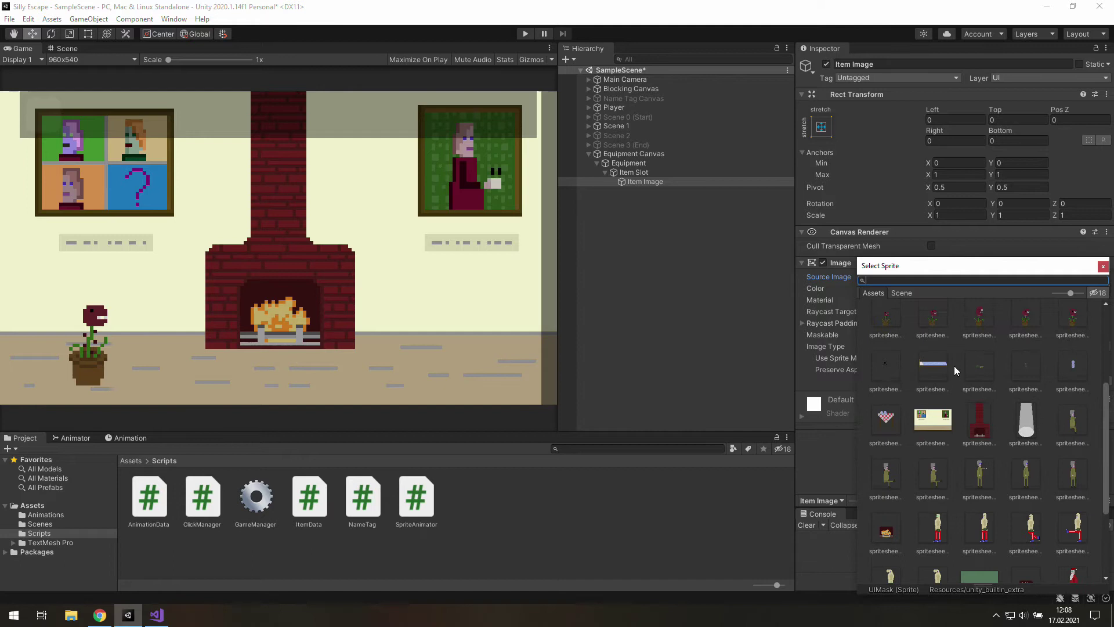
click(1080, 472)
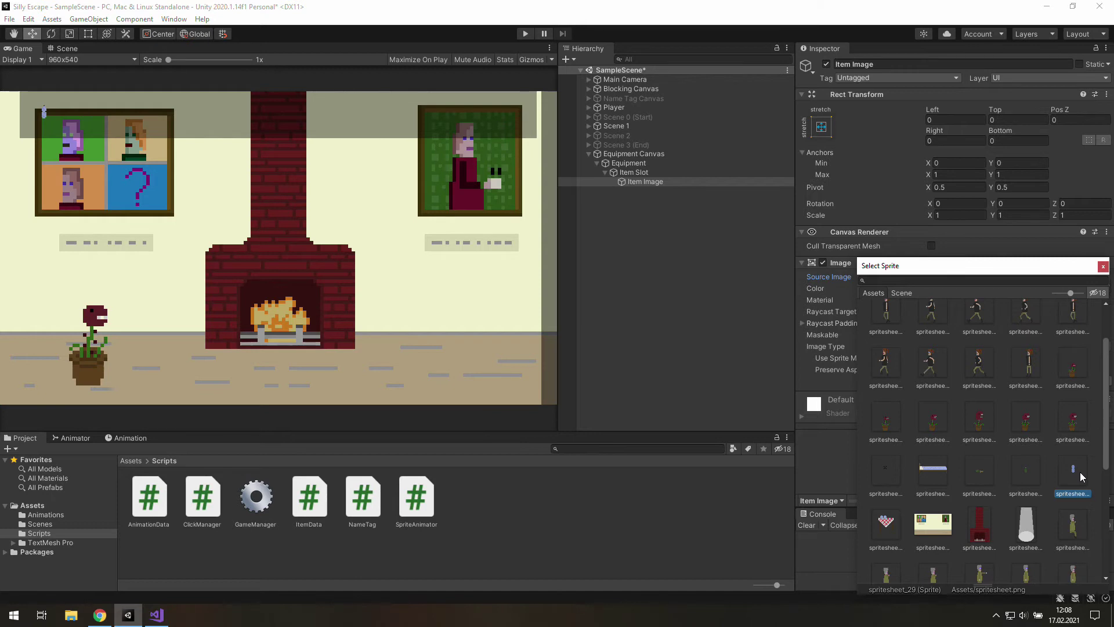
click(1102, 267)
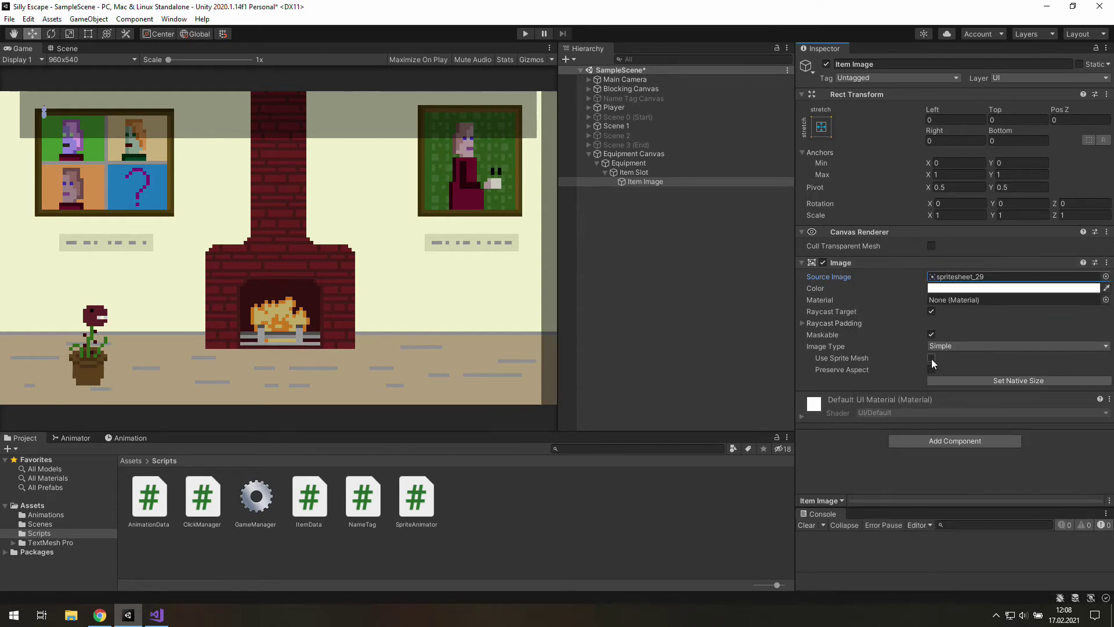
click(931, 368)
- Open the spritesheet from the Assets folder in the Sprite Editor
click(31, 506)
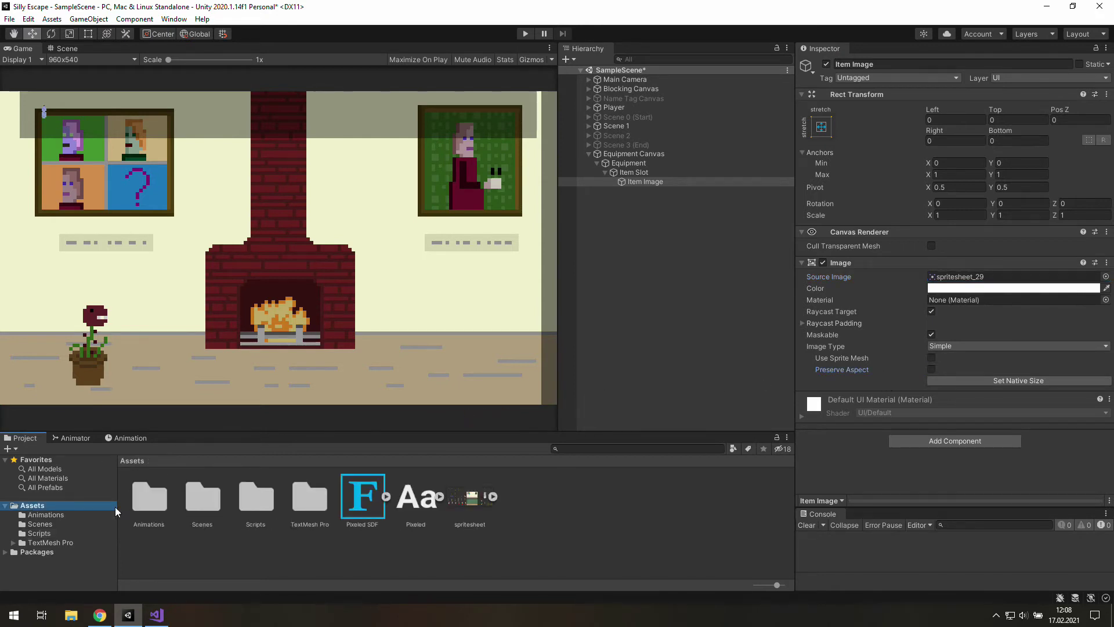
click(482, 496)
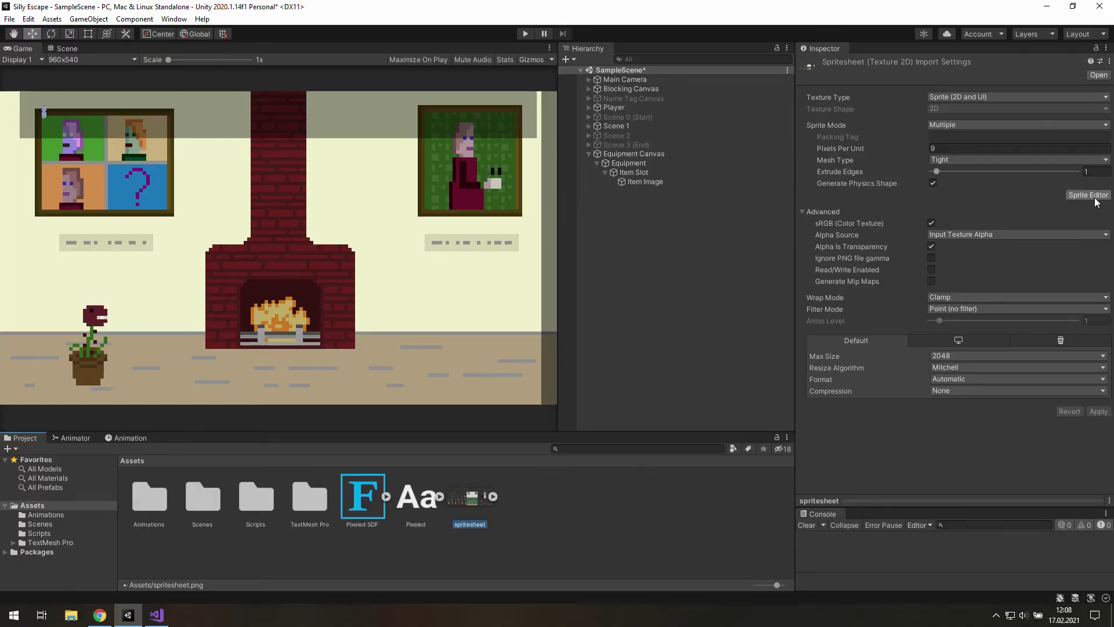
click(1087, 195)
scroll(363, 301, up, 6)
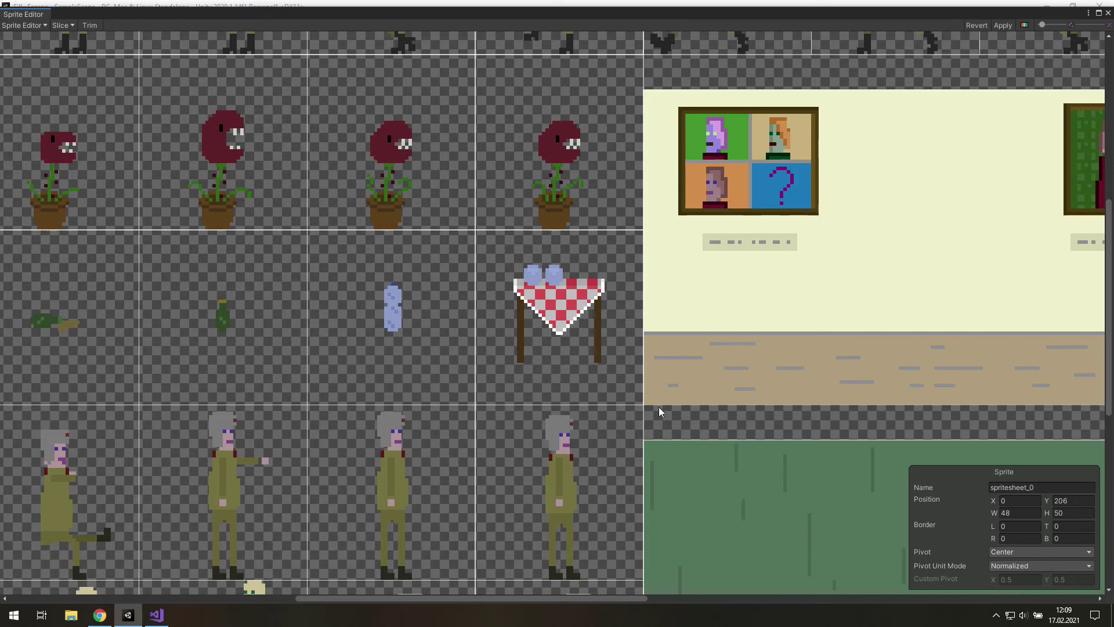
- Stretch the water bottle slice to 9 × 18 covering the whole bottle, and apply
drag(659, 408, 404, 279)
drag(405, 317, 404, 335)
scroll(403, 307, up, 5)
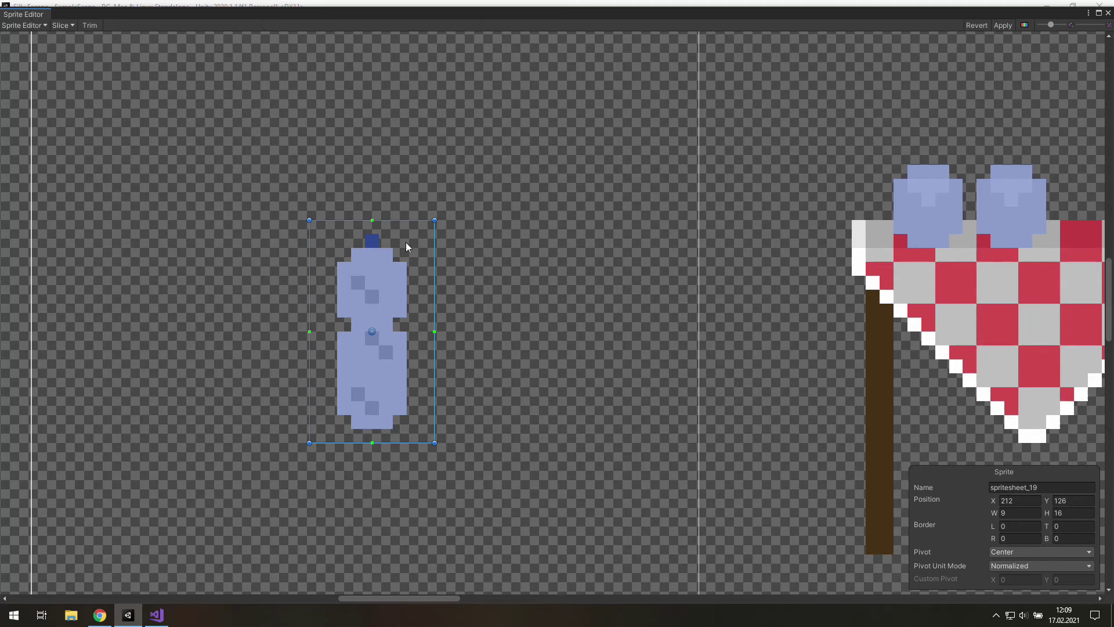
drag(391, 443, 389, 450)
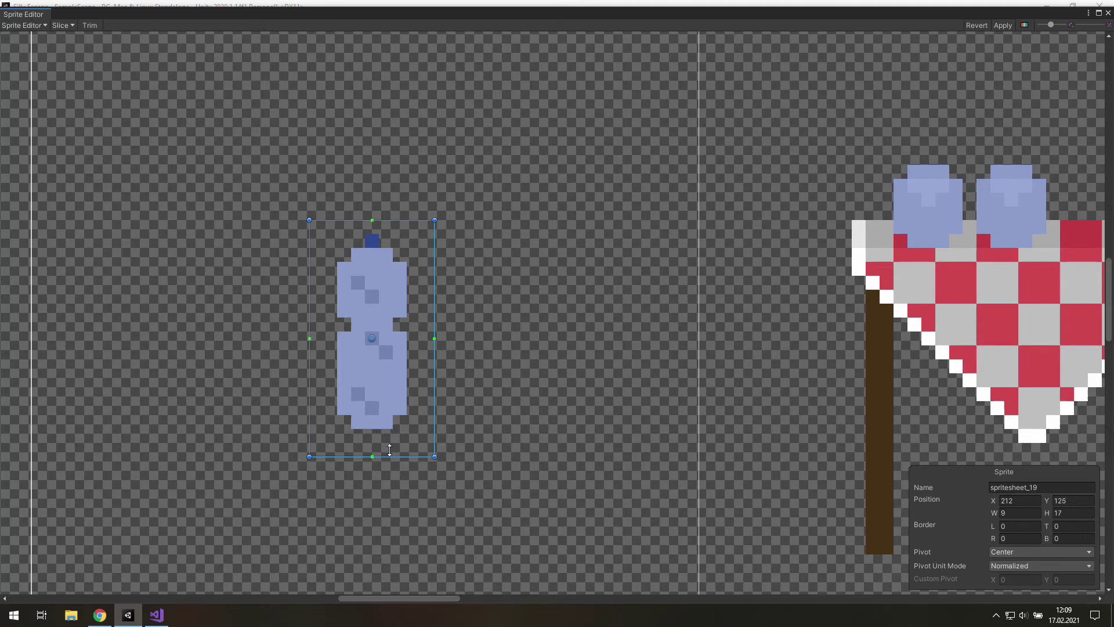
drag(392, 220, 397, 212)
click(1002, 26)
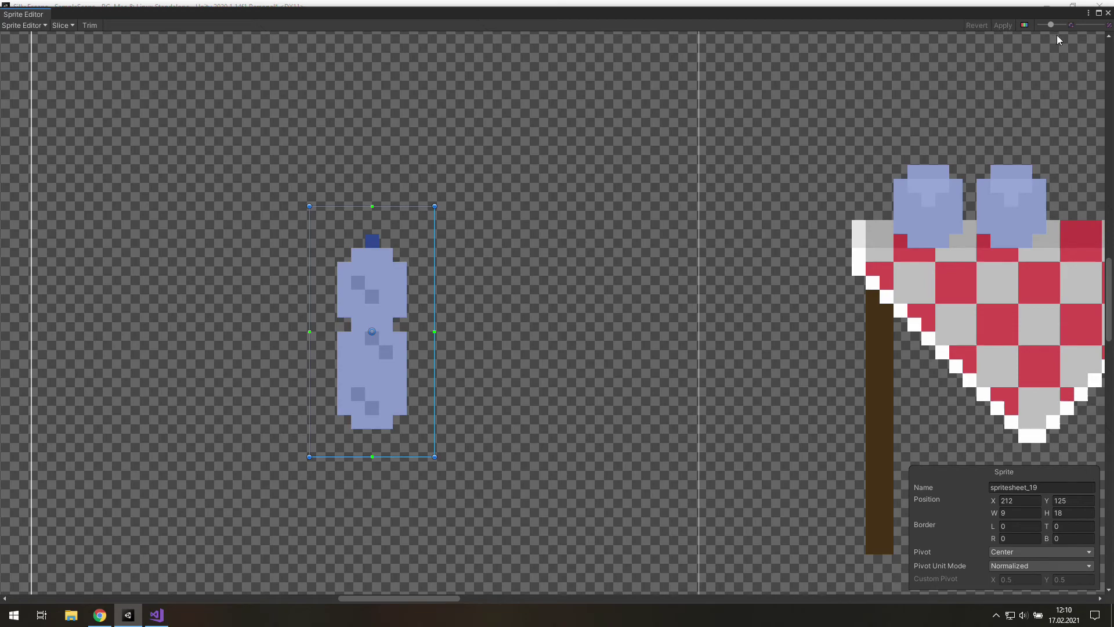
- Close the Sprite Editor and set Item Image's source image to spritesheet_19
click(1108, 13)
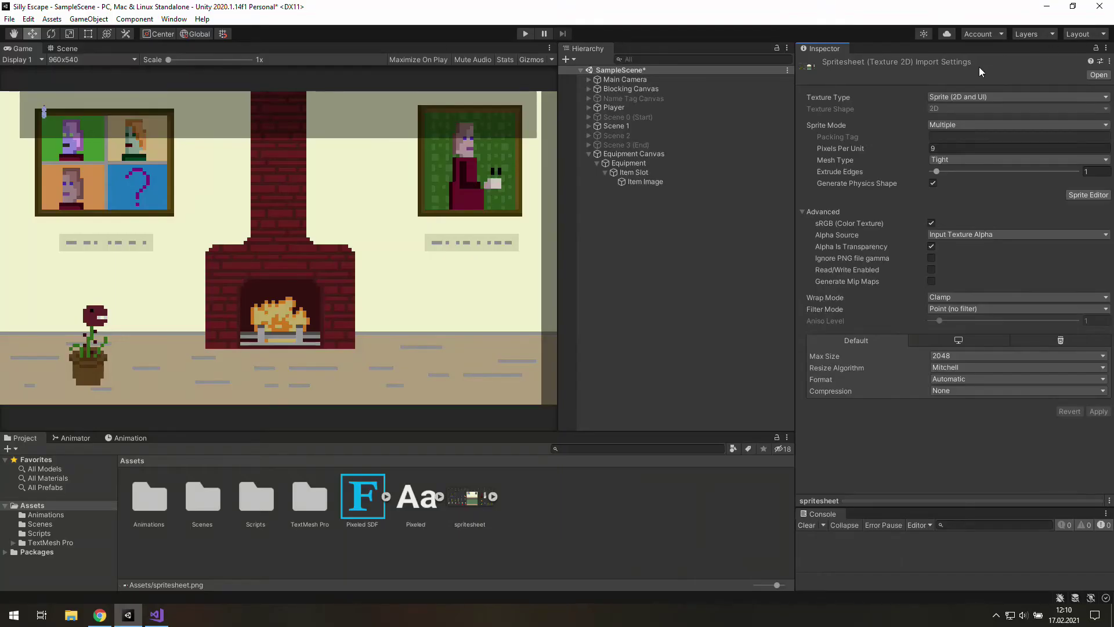
click(668, 181)
click(1101, 277)
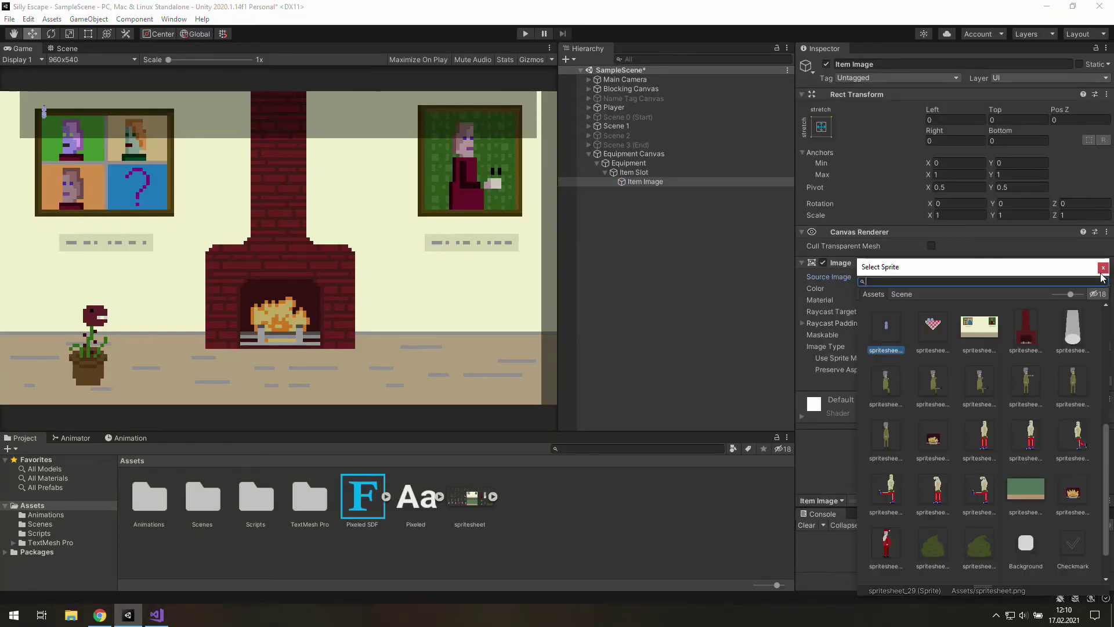
scroll(1047, 360, down, 2)
scroll(1047, 360, up, 1)
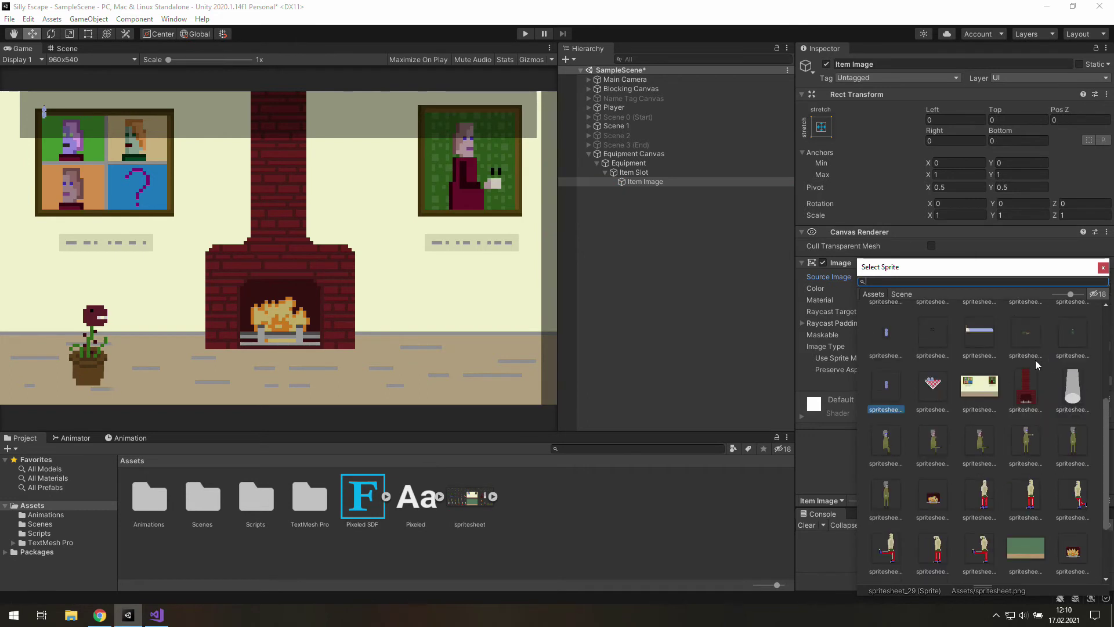
click(889, 343)
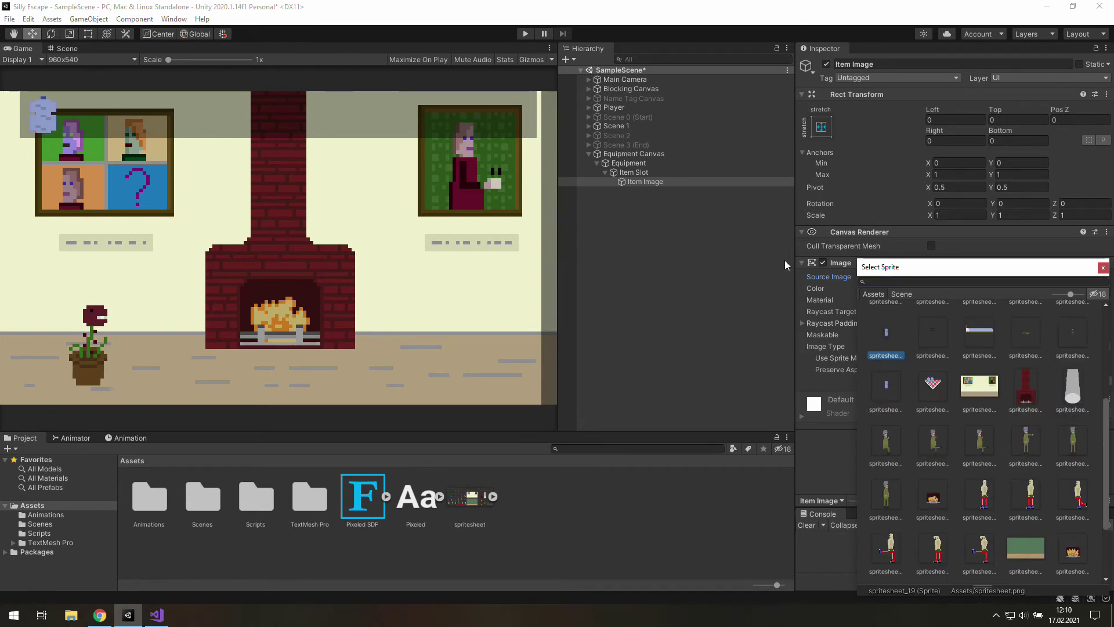
click(1101, 267)
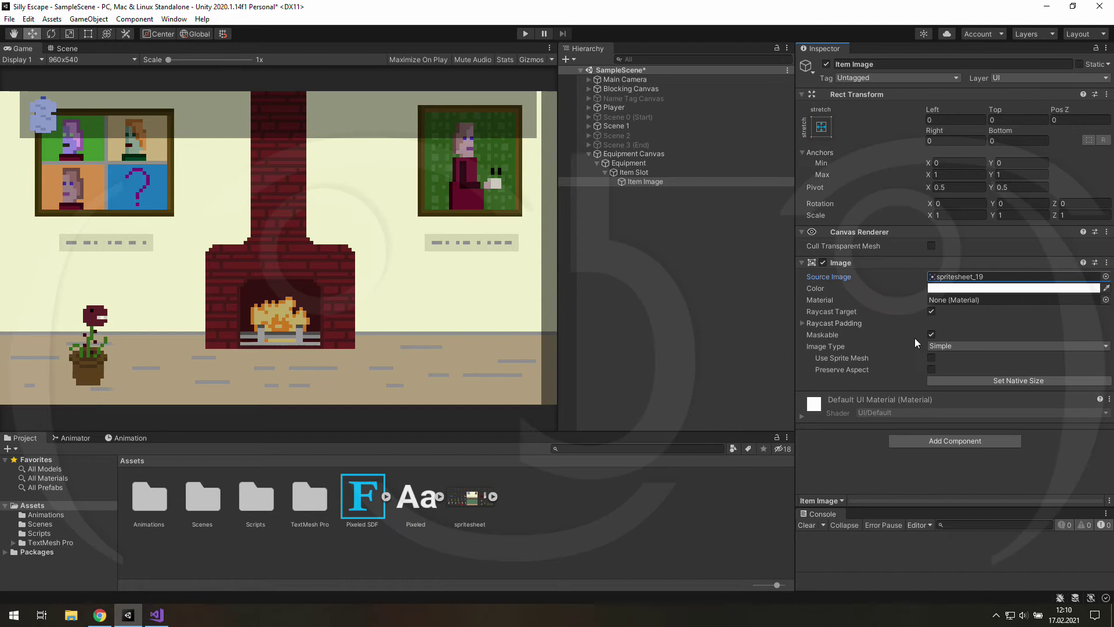
- Enable Preserve Aspect on Item Image and browse the sprite picker again
click(931, 369)
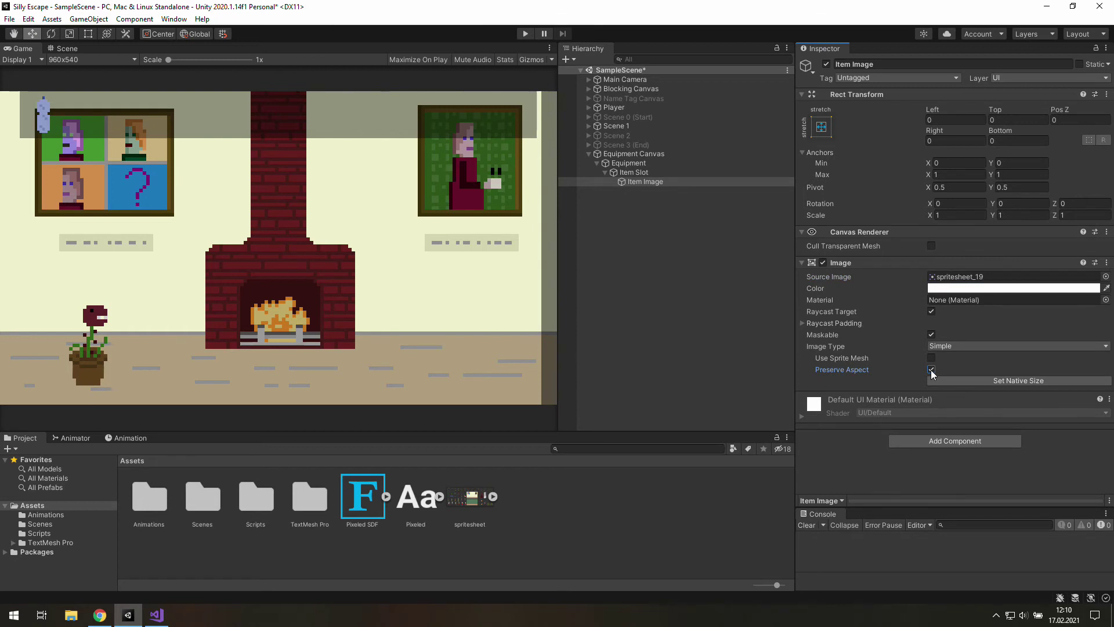
click(932, 369)
click(932, 370)
click(1107, 277)
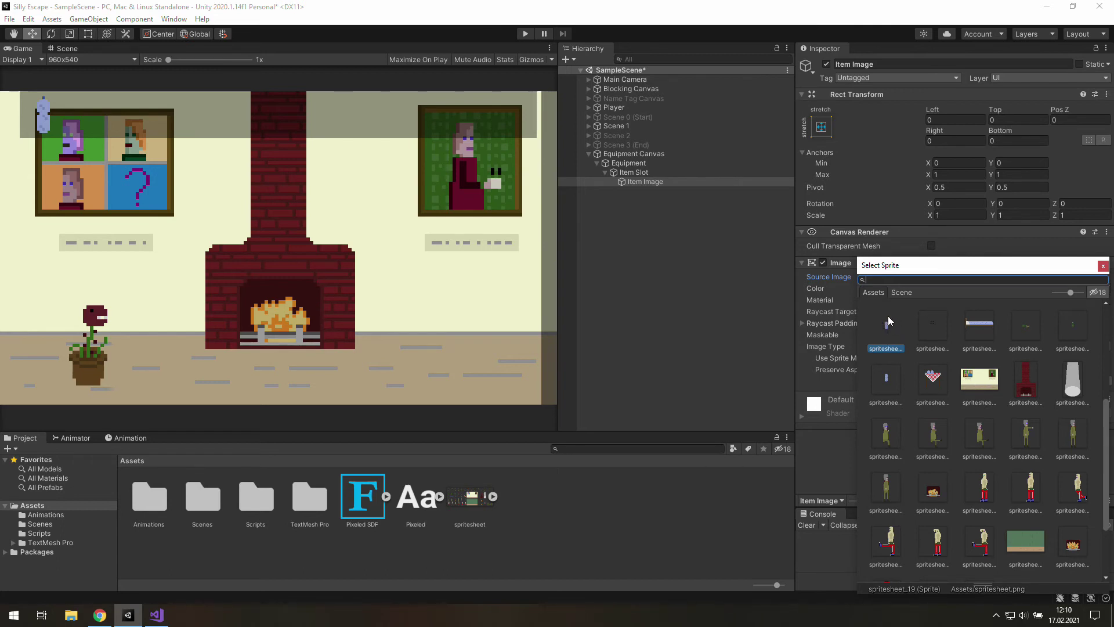
scroll(980, 339, up, 1)
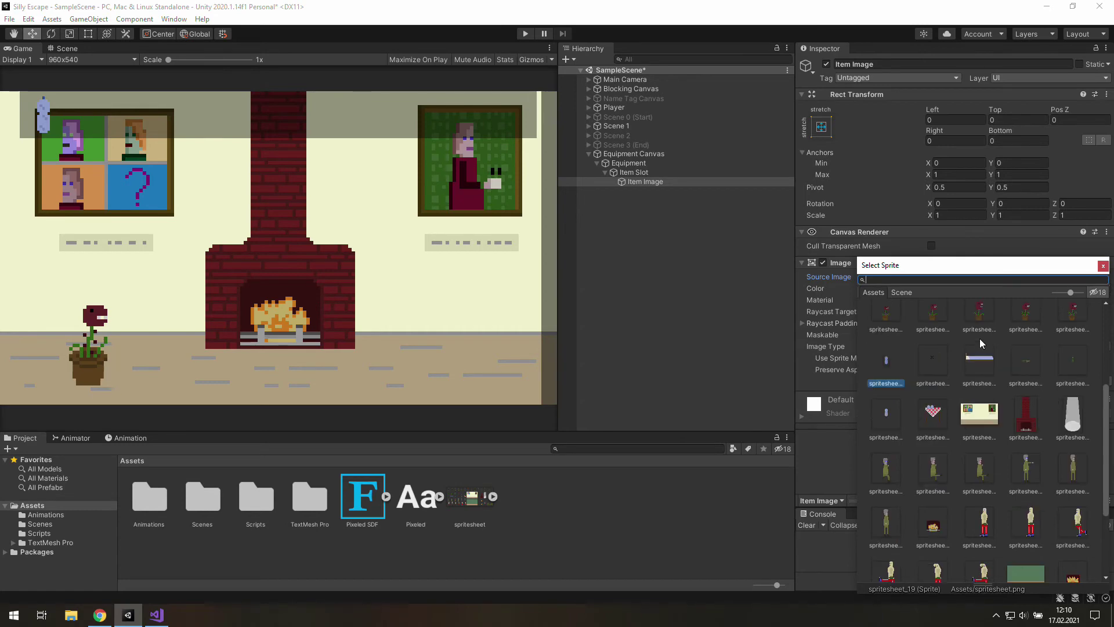
scroll(968, 360, up, 2)
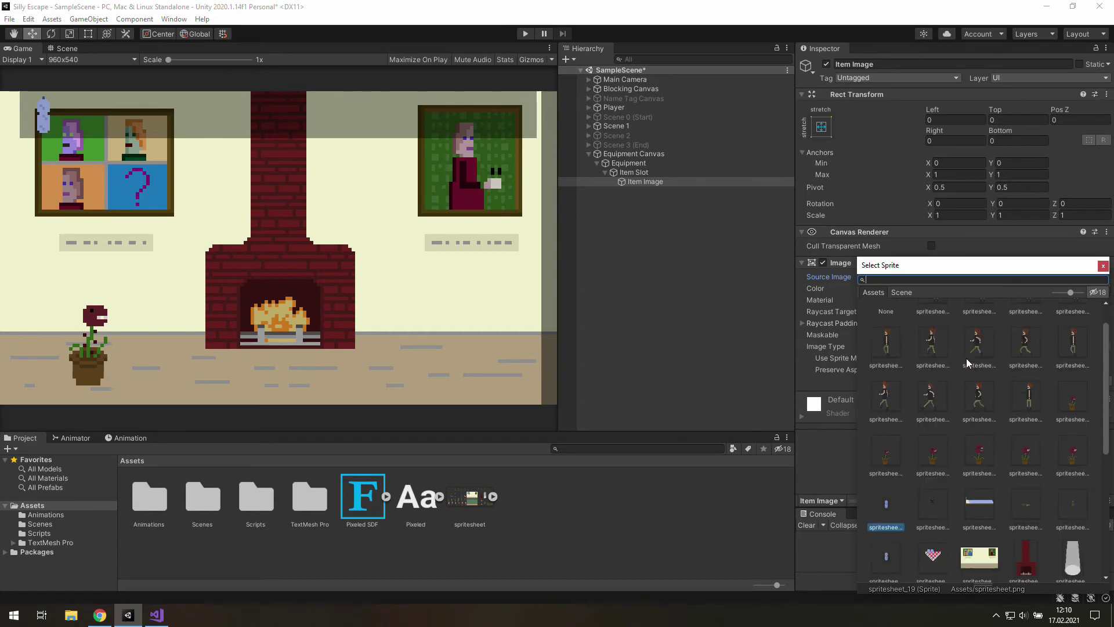
scroll(977, 350, down, 6)
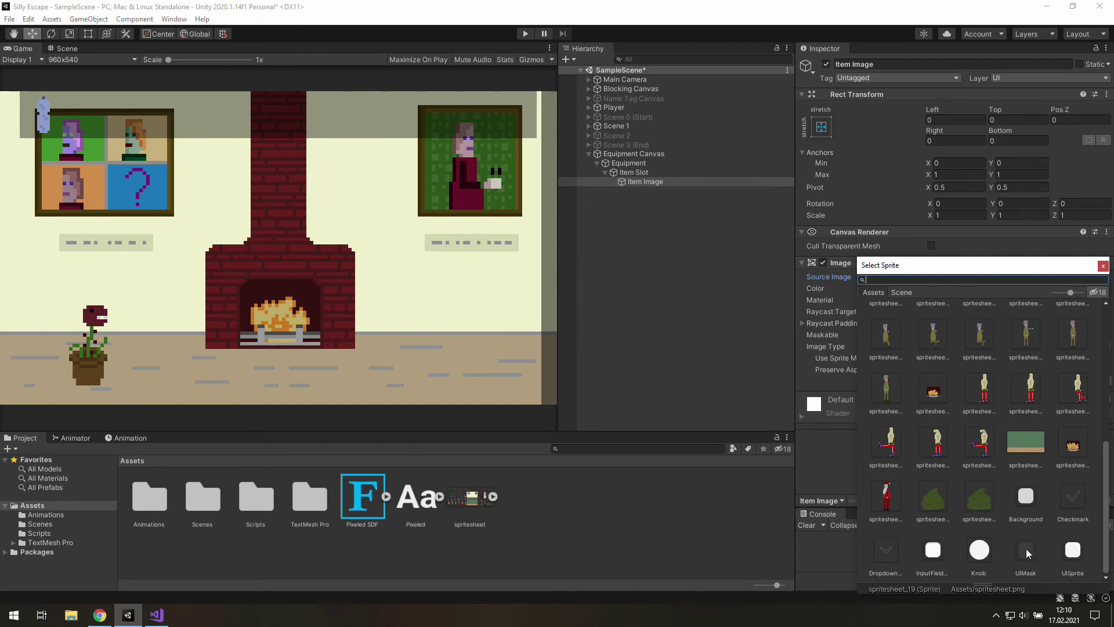
- Add an Event Trigger to Item Slot with a Pointer Click event and one listener
click(698, 171)
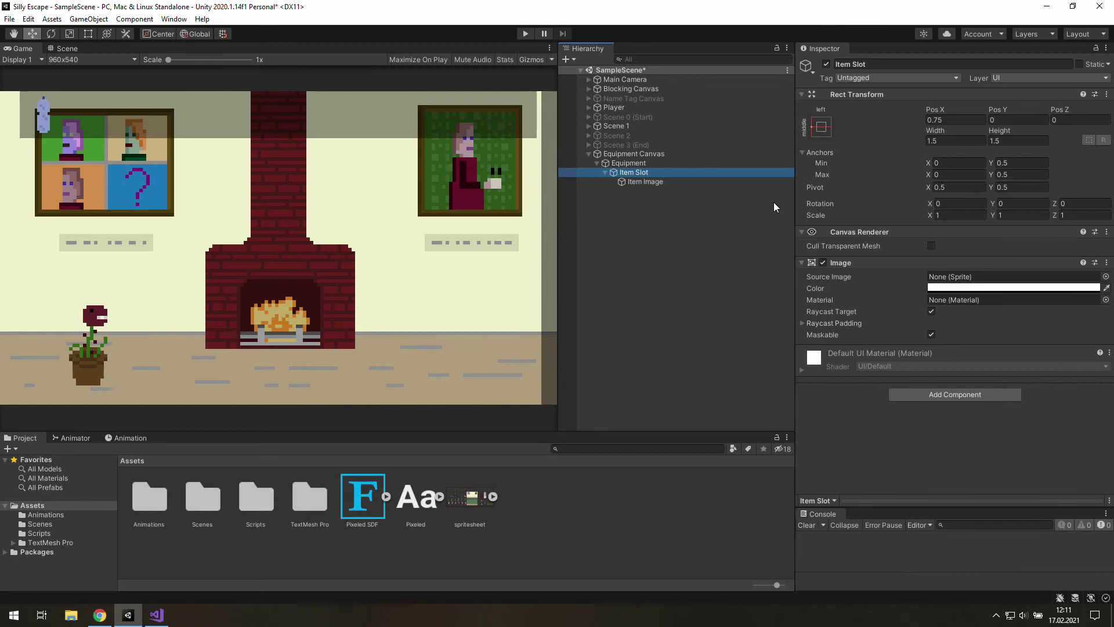
click(948, 395)
key(Return)
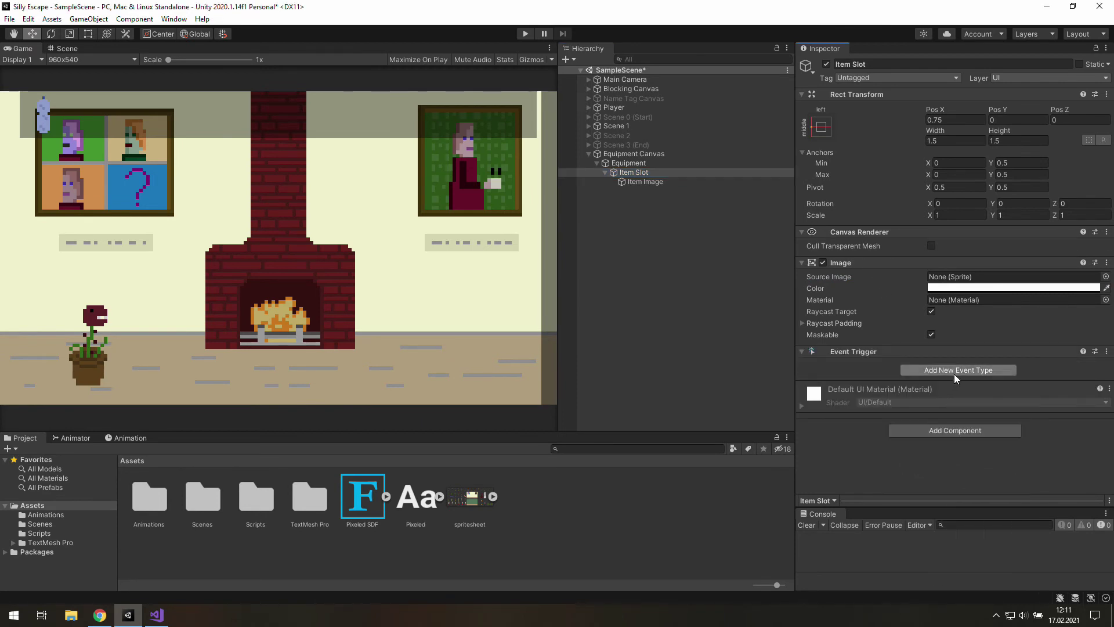
click(954, 371)
click(1016, 435)
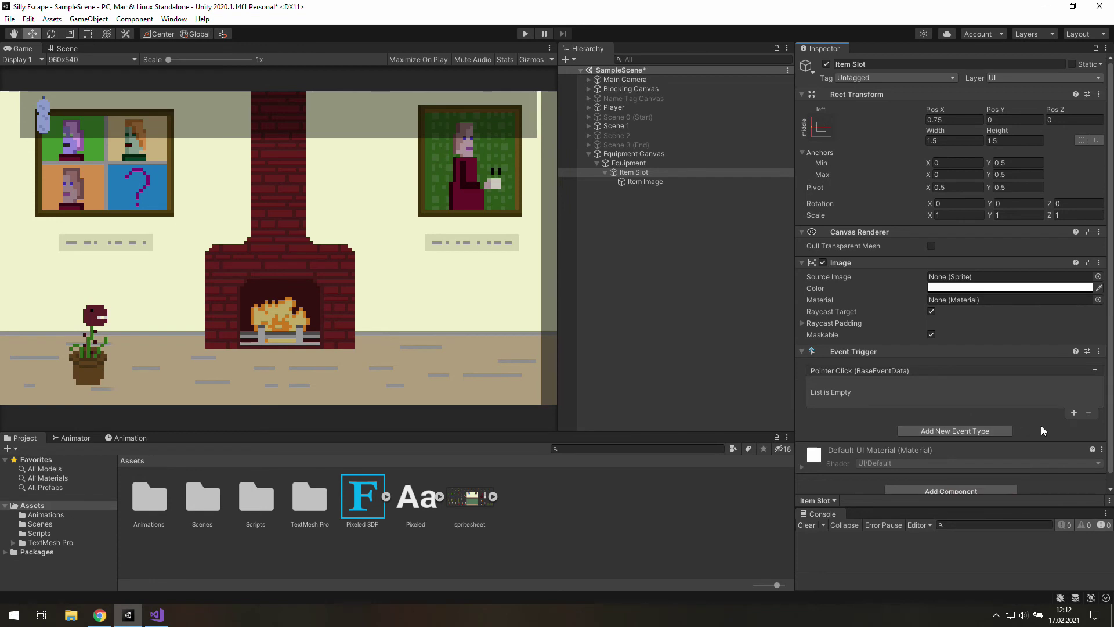
click(1074, 413)
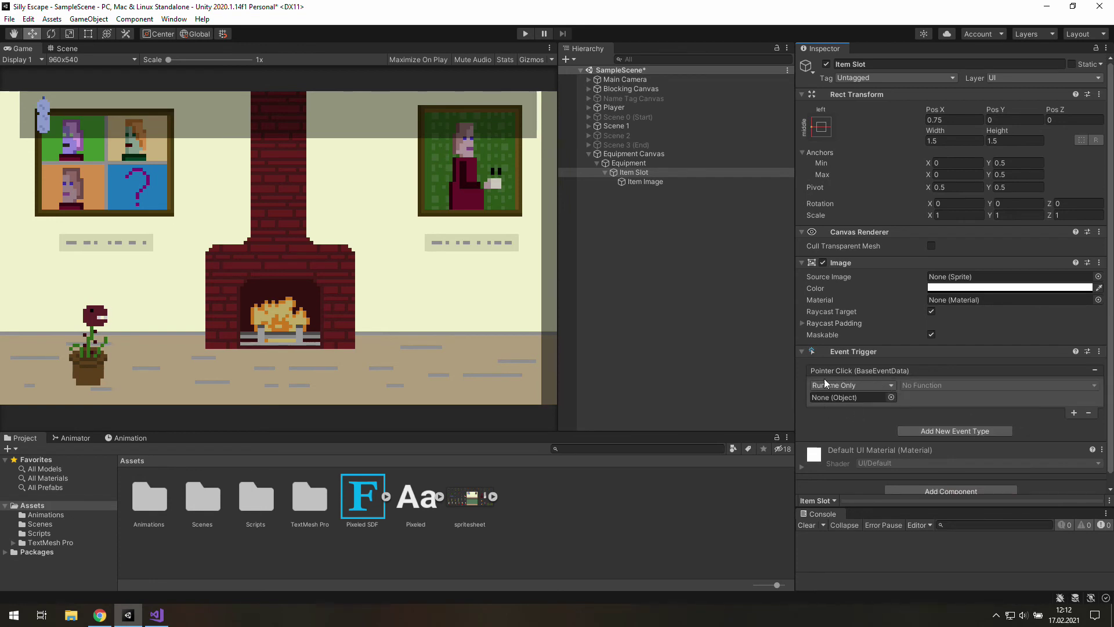
- Add Pointer Enter and Pointer Exit event types to the Event Trigger
click(940, 431)
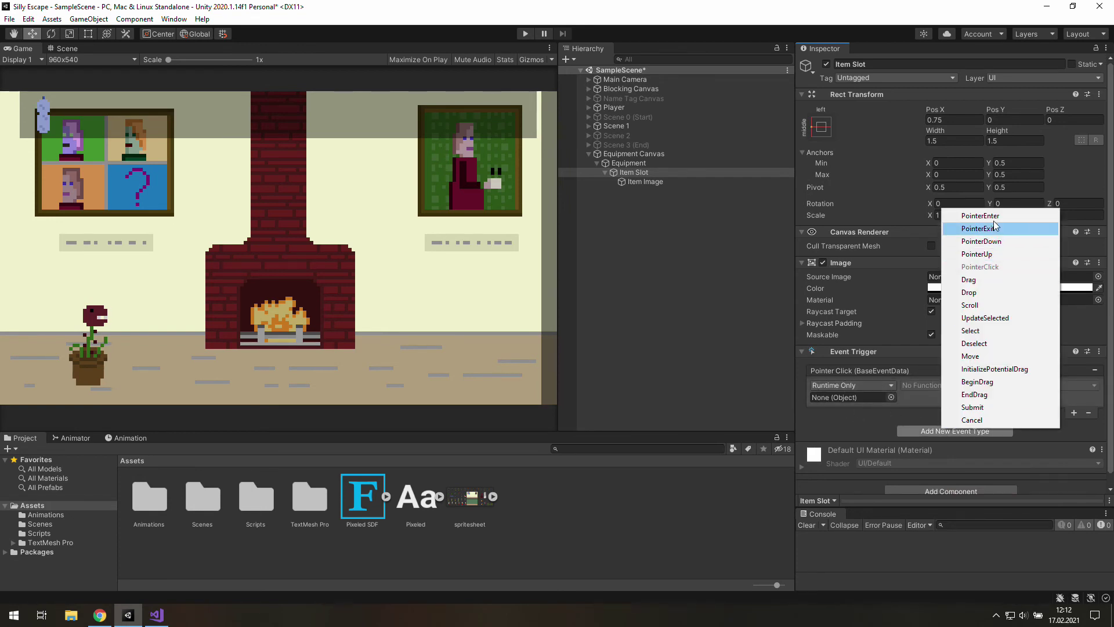
click(986, 216)
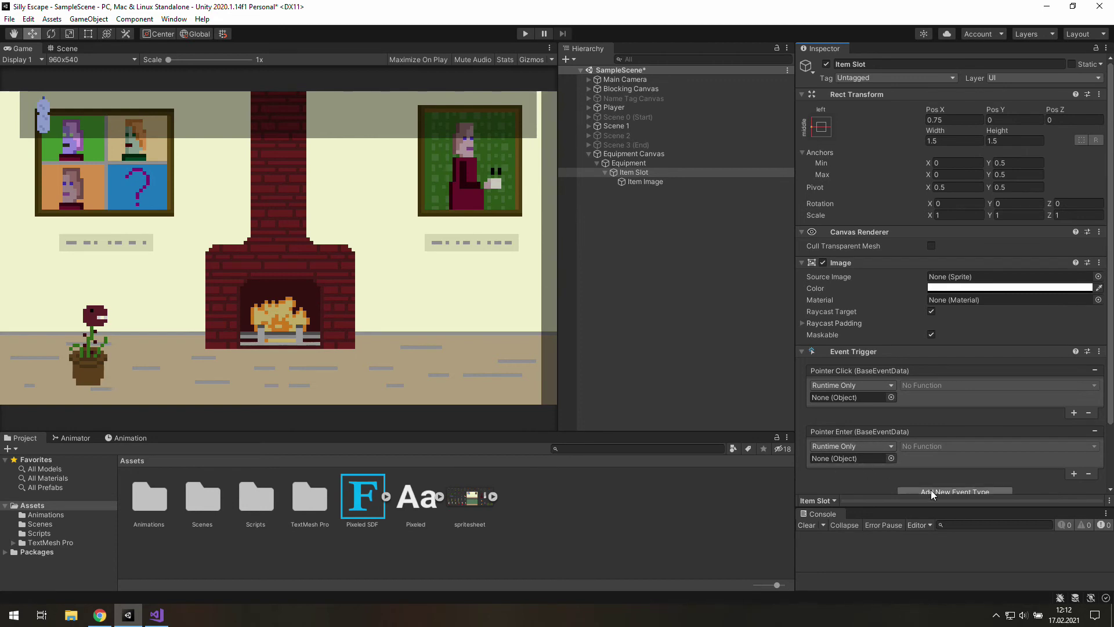
click(955, 491)
click(963, 291)
scroll(950, 359, down, 5)
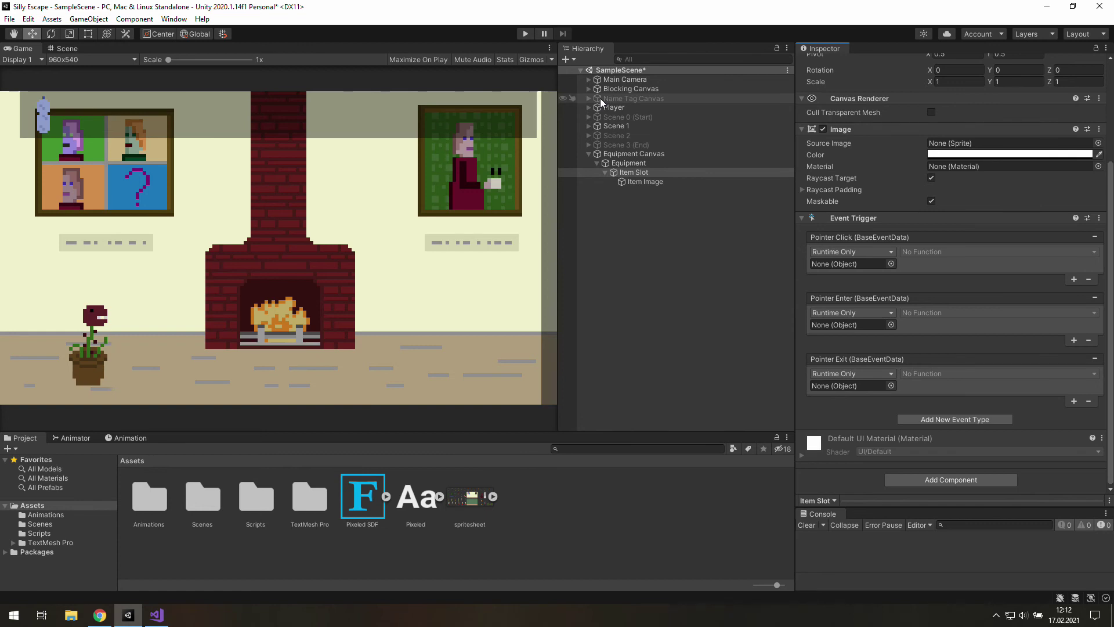
- Set the Pointer Exit listener to call GameObject.SetActive on Name Tag Canvas, left unticked
drag(600, 99, 877, 383)
click(914, 374)
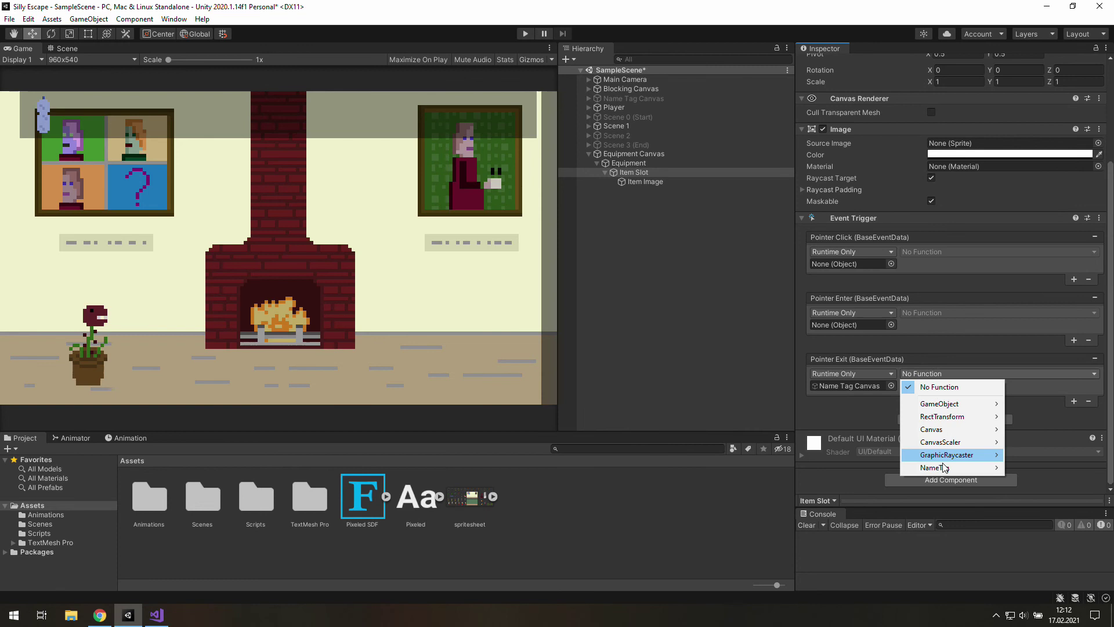
mouse_move(942, 429)
mouse_move(936, 404)
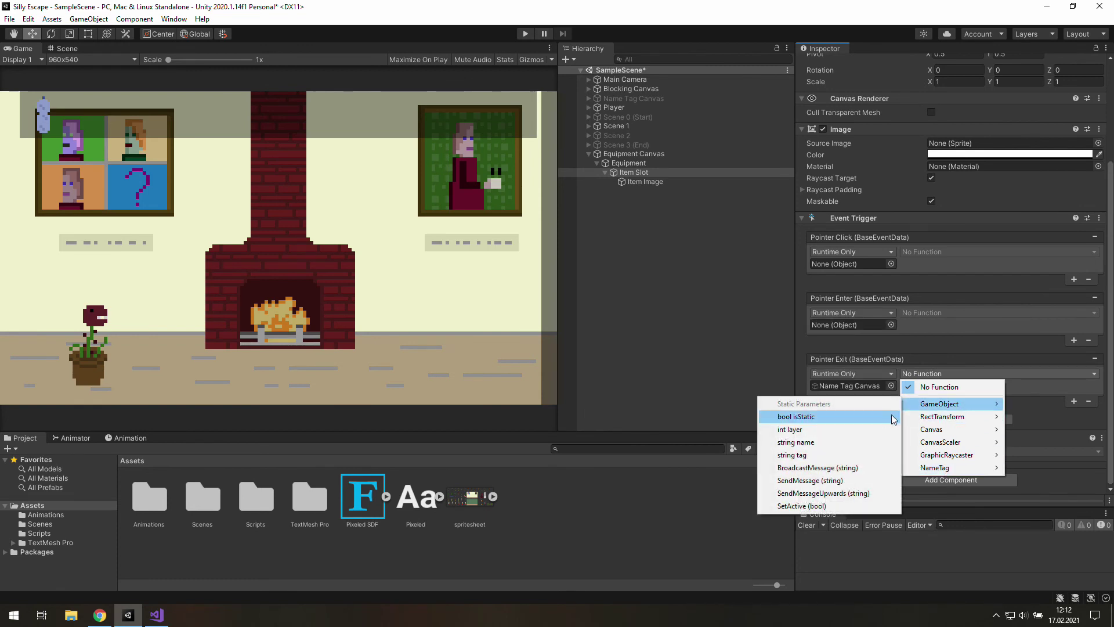
click(827, 506)
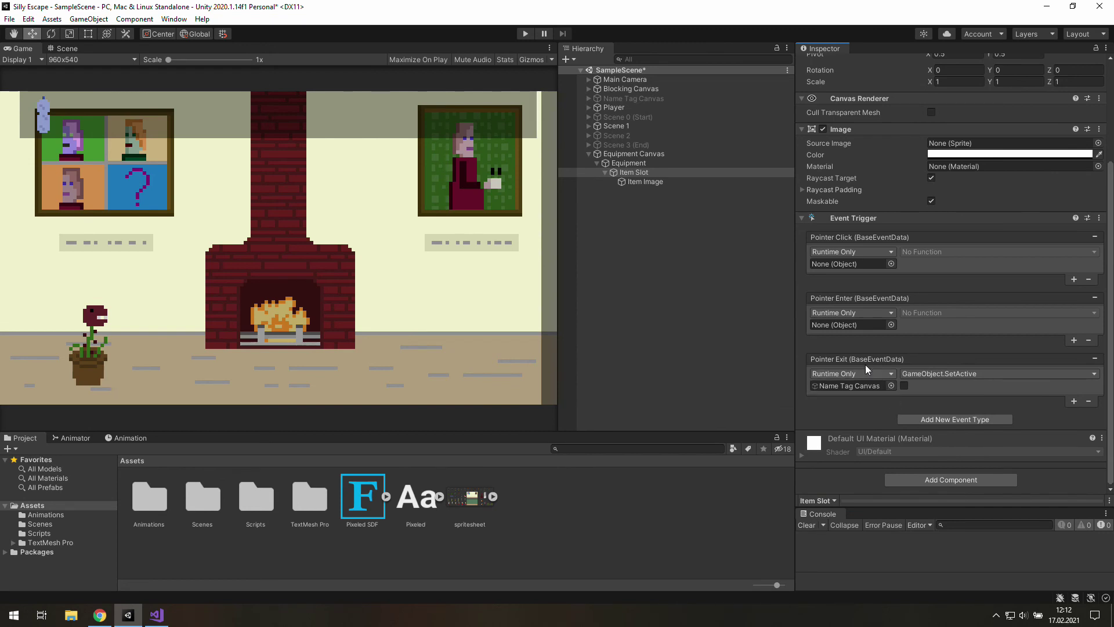
- View Santa UI Image's Event Trigger under Scene 1 > Canvas, then collapse the hierarchy
click(589, 126)
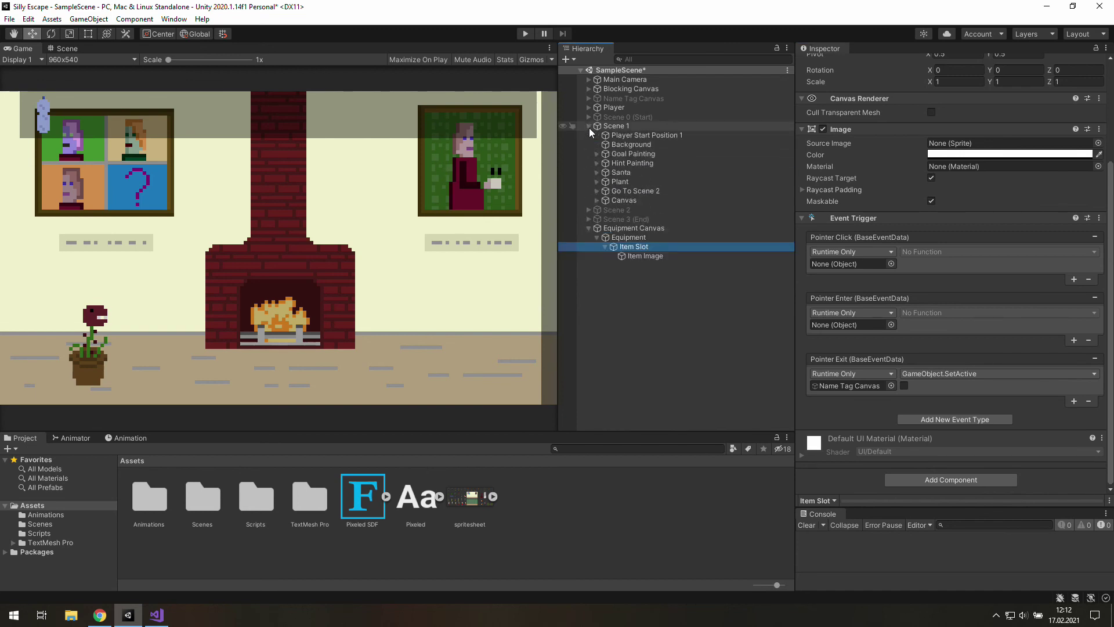
click(597, 201)
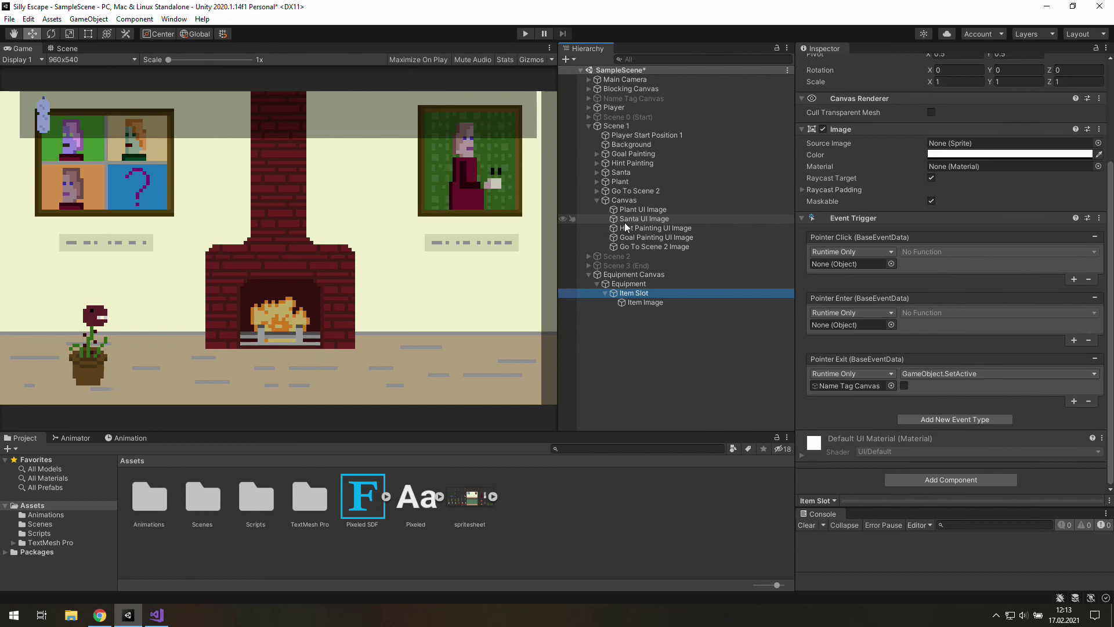
click(624, 221)
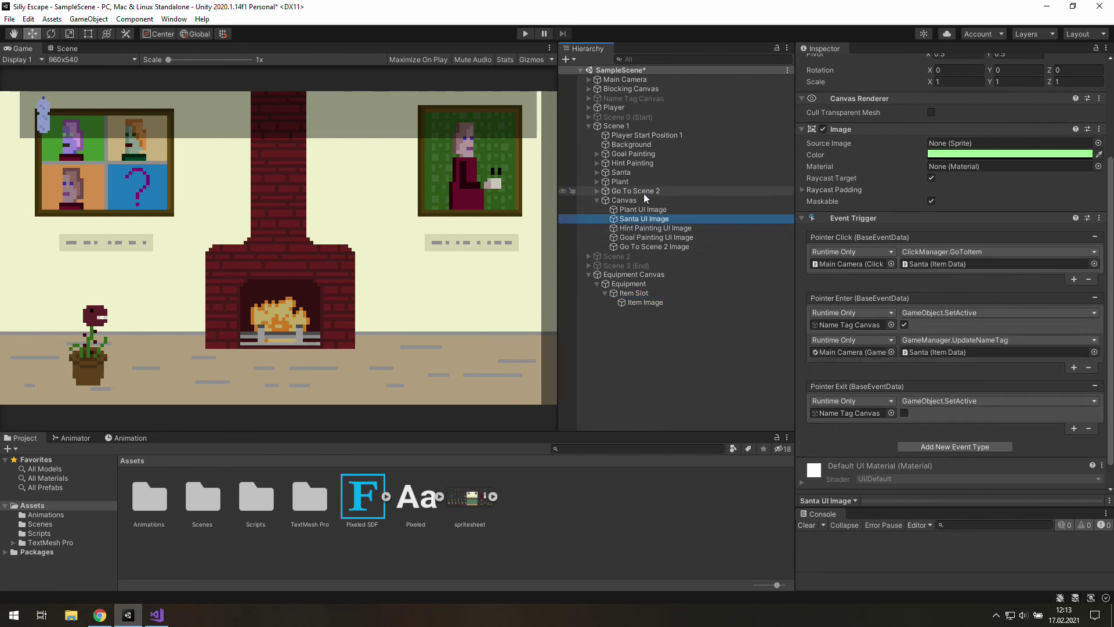
click(597, 200)
click(589, 126)
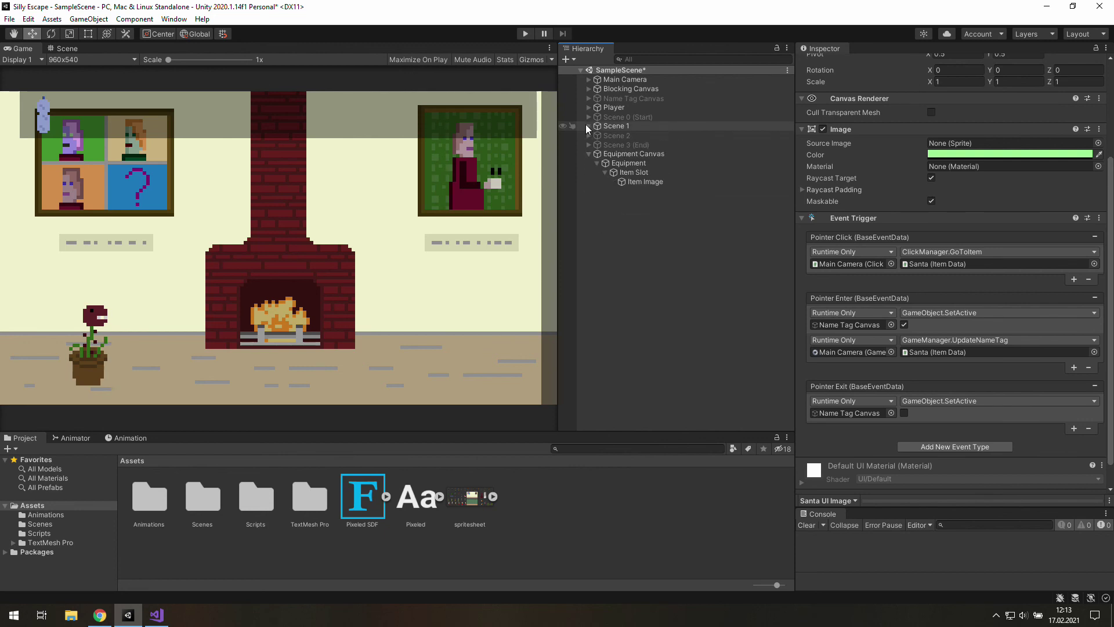
- Select Item Slot to show its Event Trigger with the Pointer Exit setup
click(630, 172)
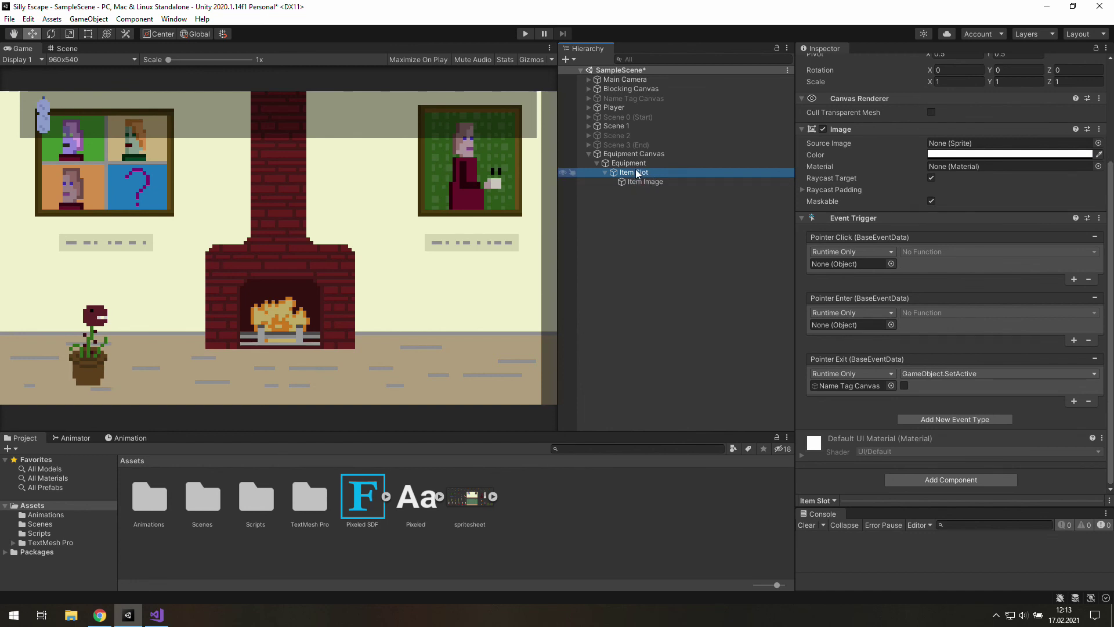